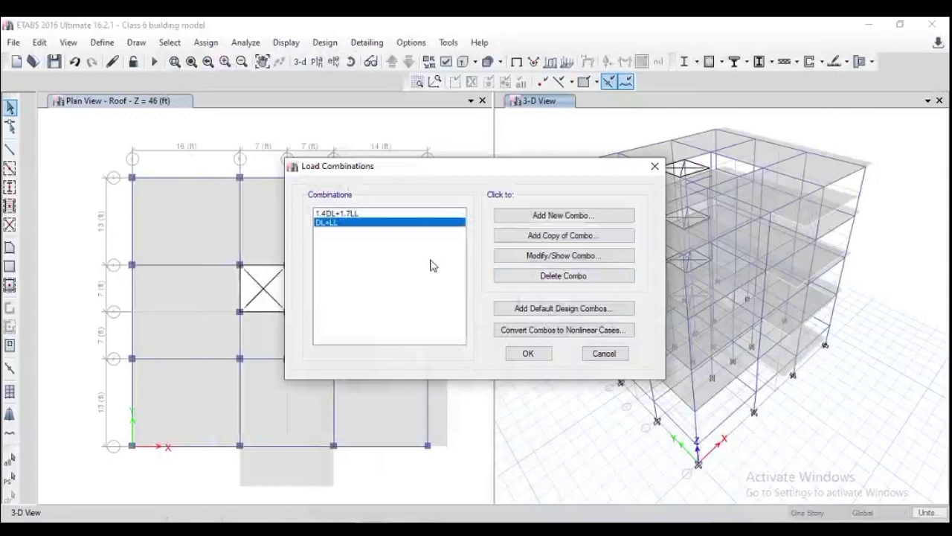
- Consult the USD load combination BNBC 1993 slide in PowerPoint and return to the load combinations in ETABS
left_click(406, 439)
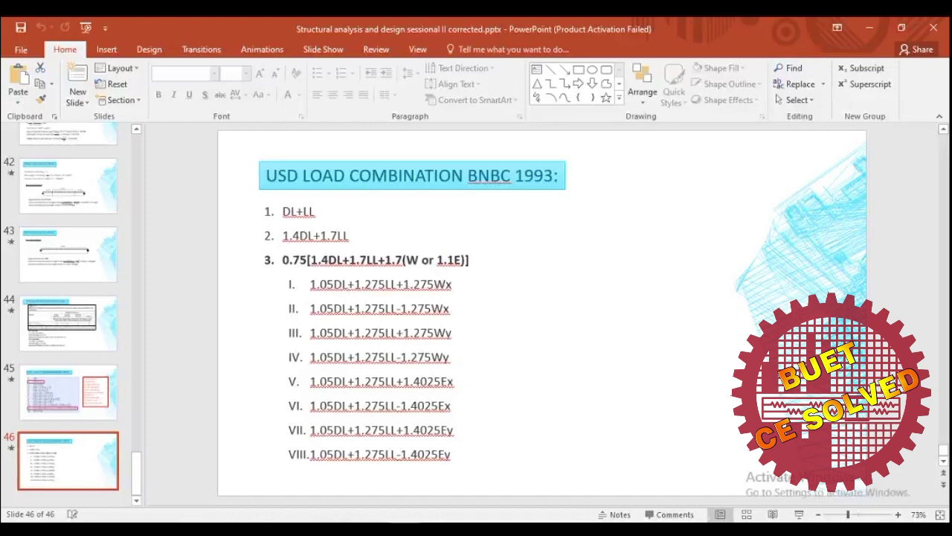
mouse_move(405, 530)
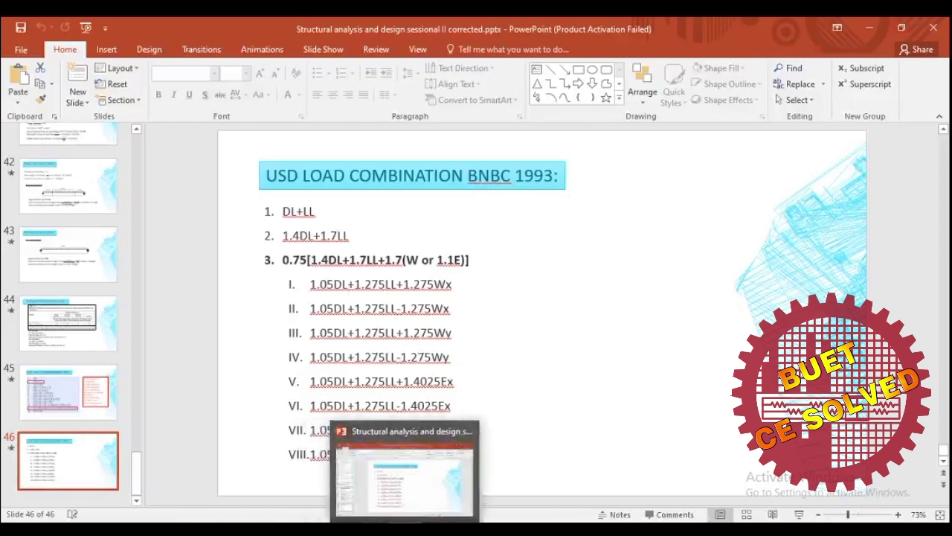
left_click(395, 530)
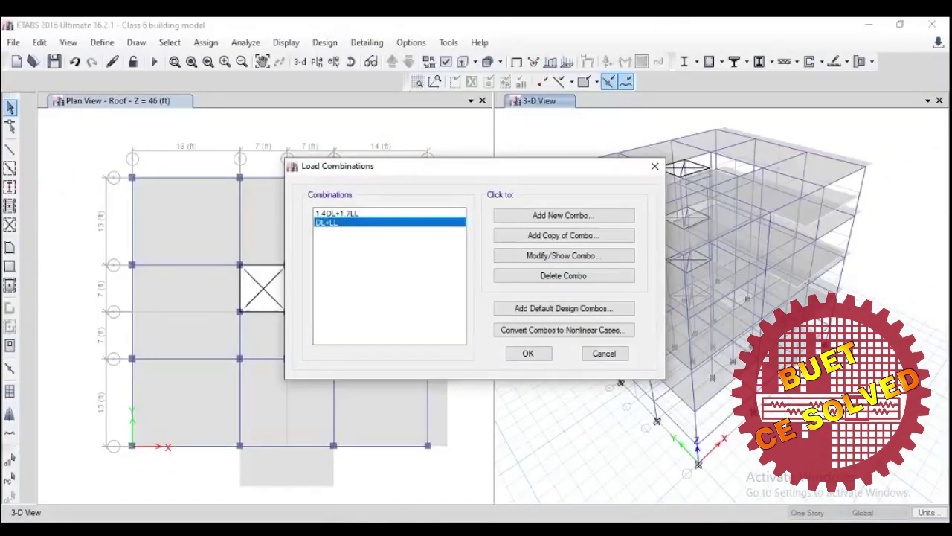
- Make a copy of the 1.4DL+1.7LL combination and name it 1.05DL+1.275LL+1.275WX
left_click(358, 217)
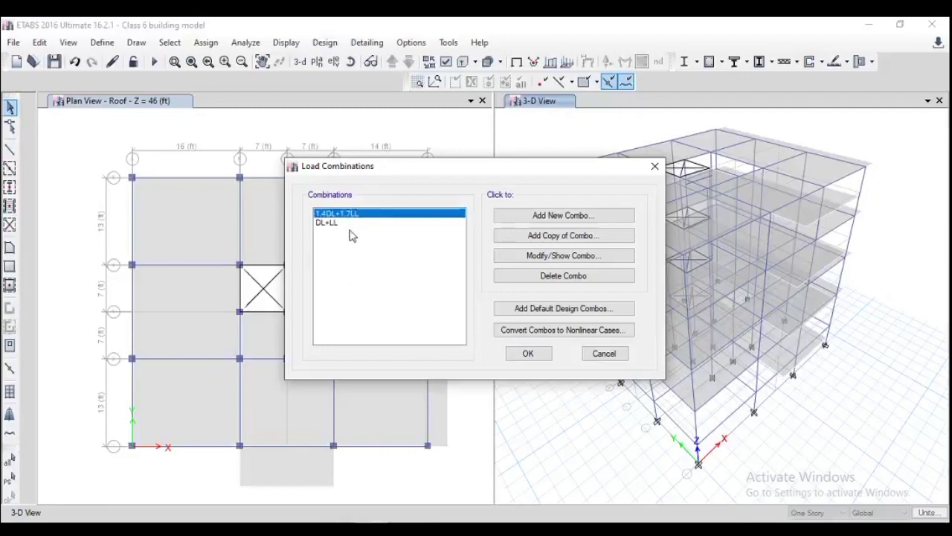
left_click(546, 235)
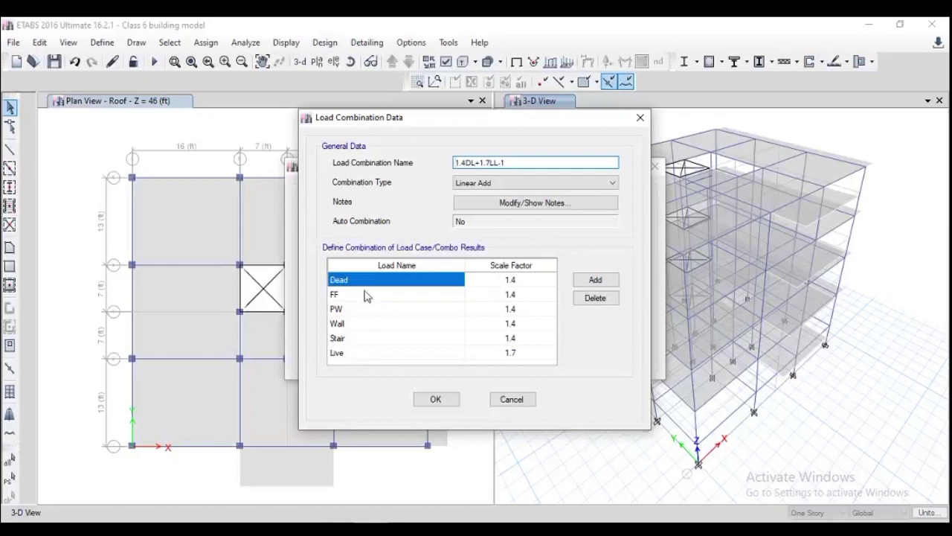
left_click(515, 164)
left_click_drag(516, 165, 294, 216)
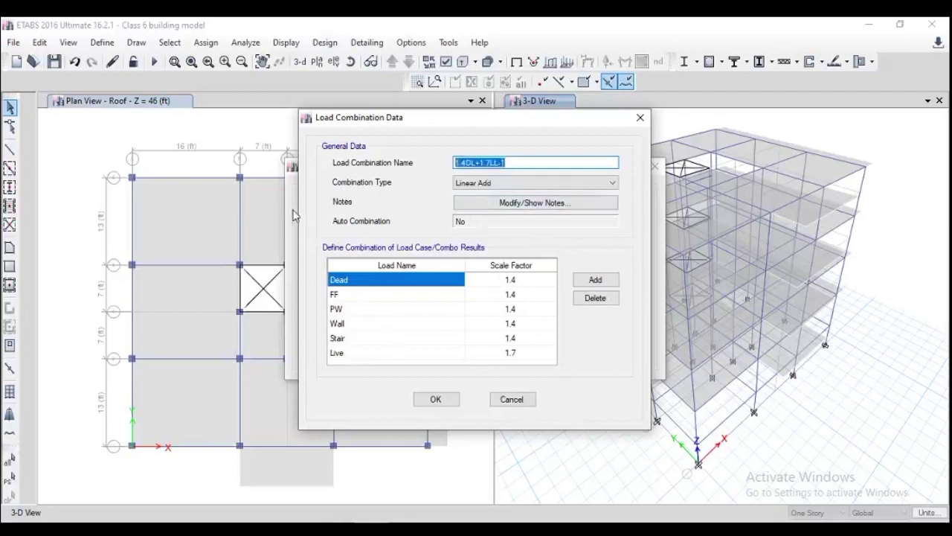
type("1.0")
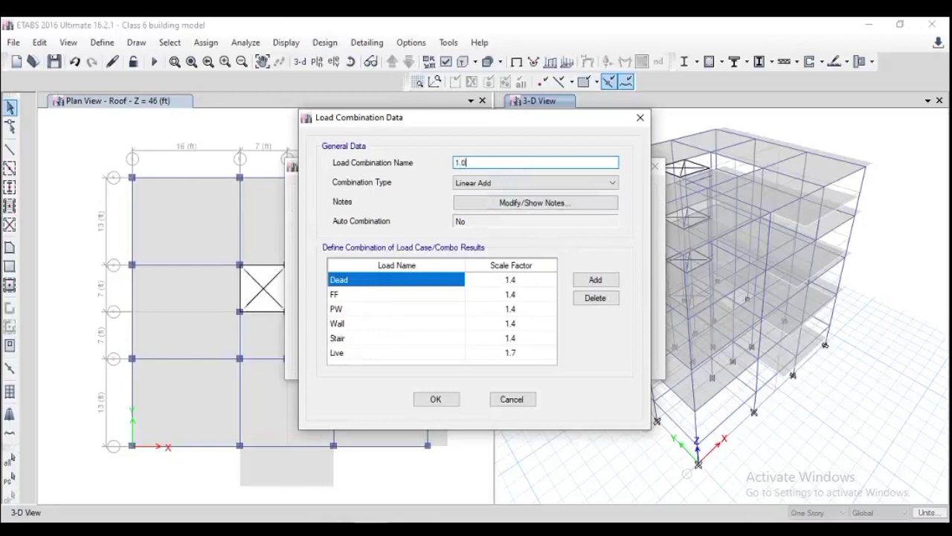
type("5DL+1.275LL+1.275WX")
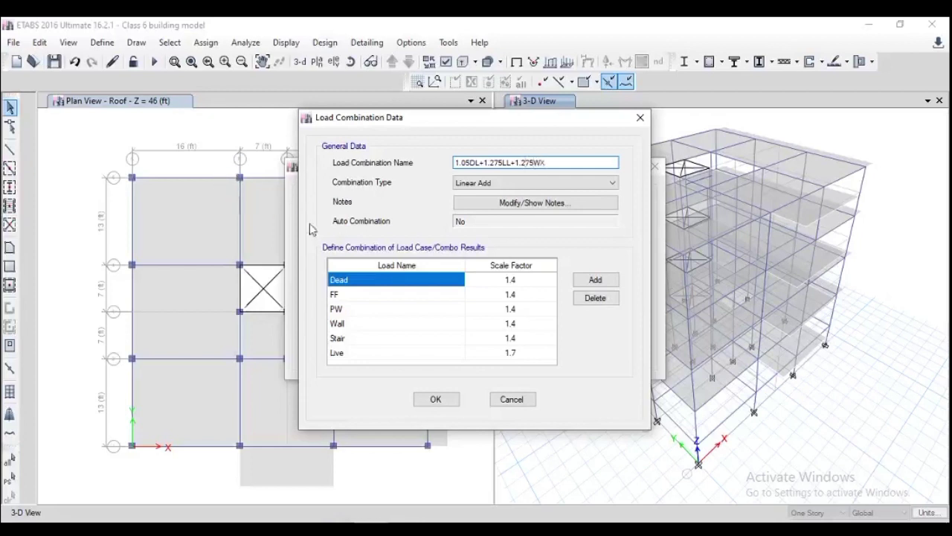
- Set the scale factors to 1.05 for Dead, FF, PW, Wall and Stair, and to 1.275 for Live
left_click(497, 285)
type("1.05")
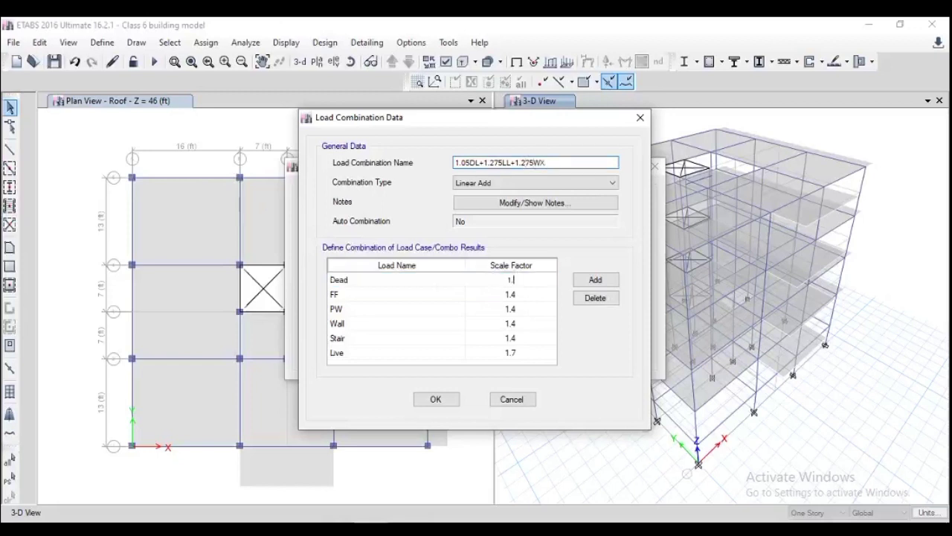
left_click(523, 294)
type("1.05")
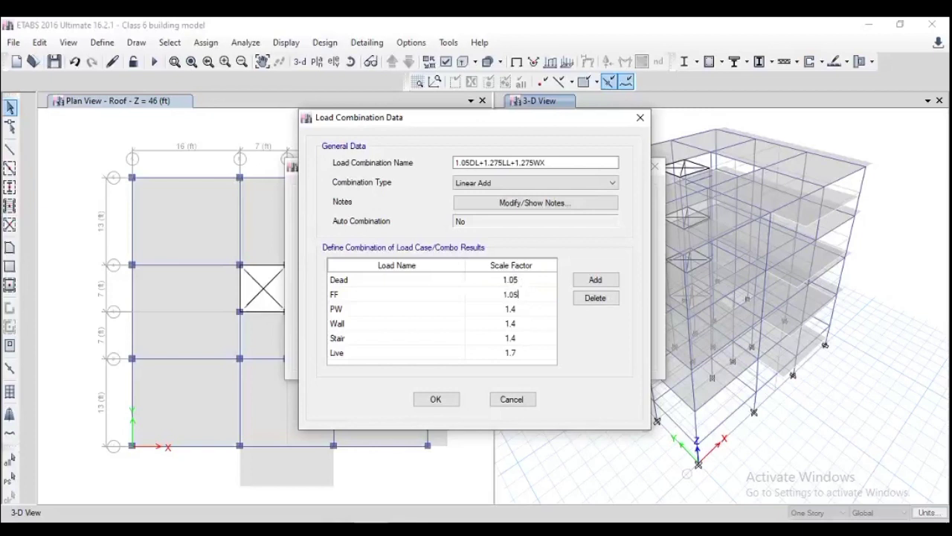
left_click(504, 309)
type("1.")
left_click(518, 323)
type("1.05")
left_click(519, 342)
type("1")
left_click(526, 356)
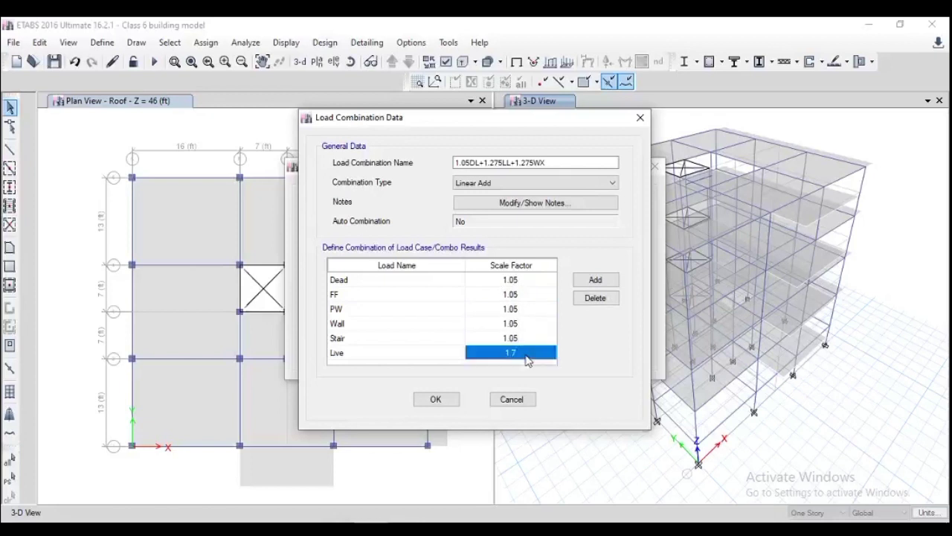
type("1")
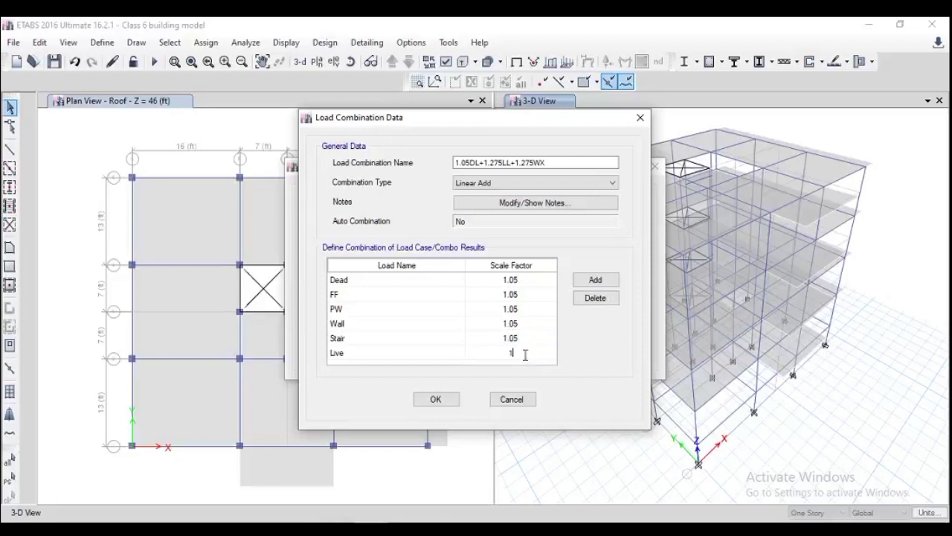
type(".275")
- Add the WX load with a scale factor of 1.275 and save the combination
left_click(595, 279)
left_click(407, 356)
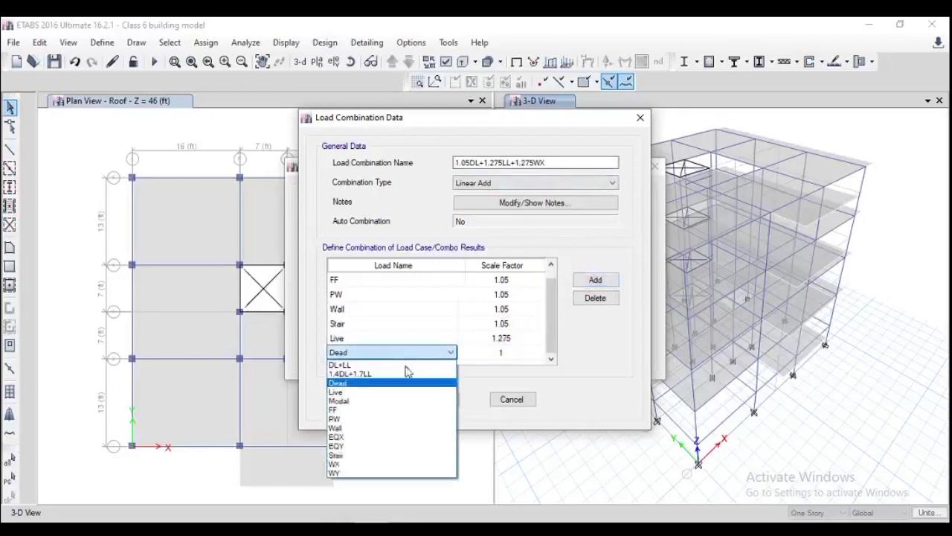
left_click(395, 464)
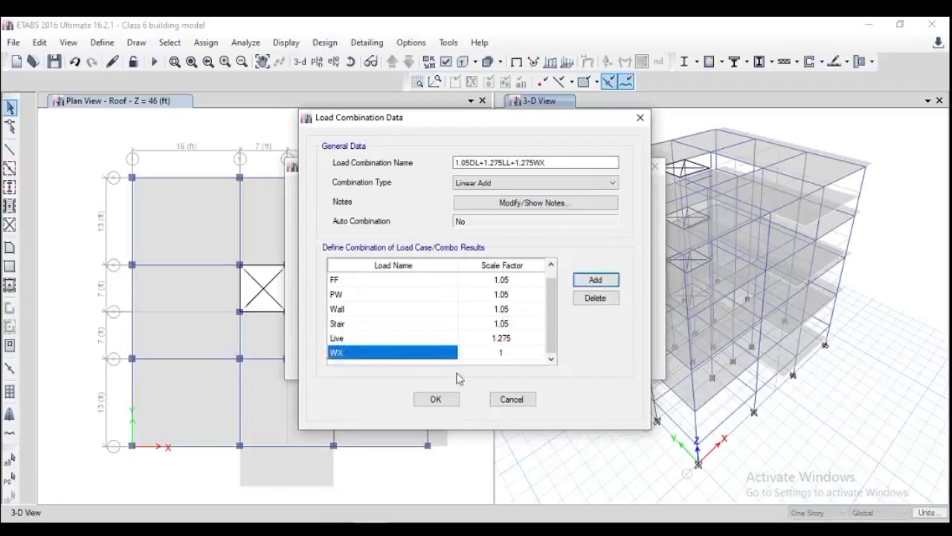
left_click(501, 354)
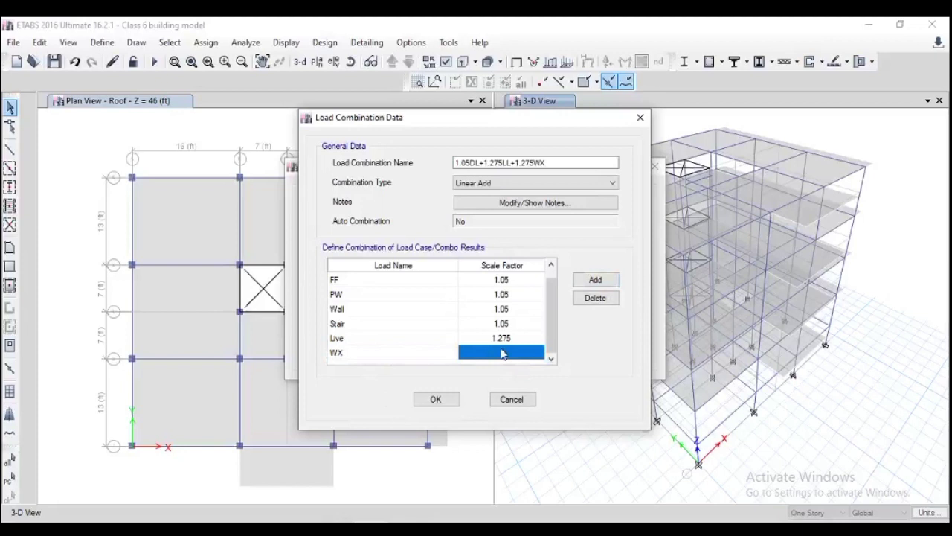
type("1.275")
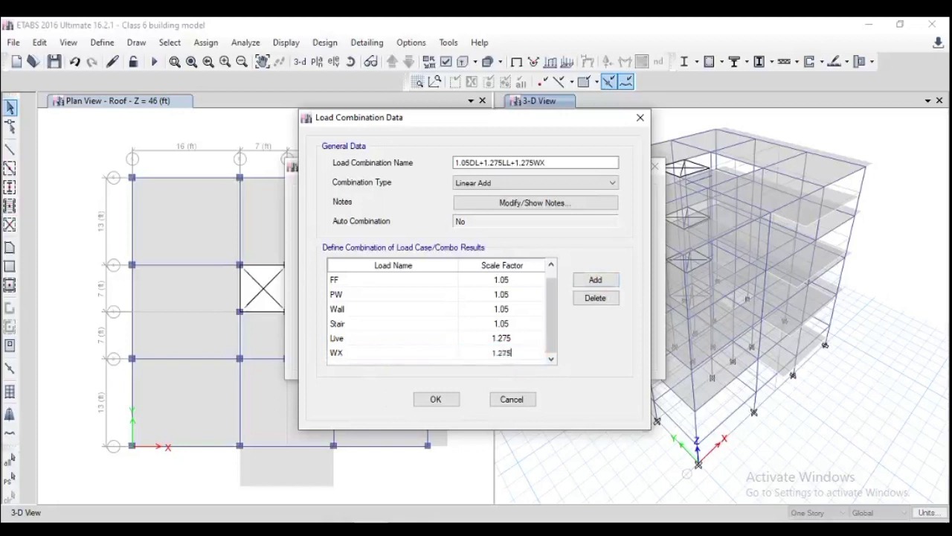
left_click(437, 400)
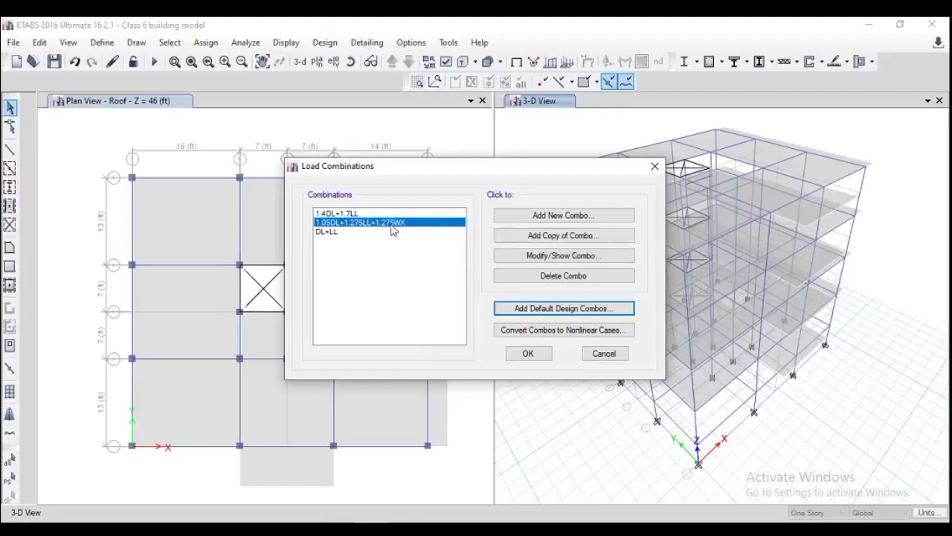
- Copy the 1.05DL+1.275LL+1.275WX combination as 1.05DL+1.275LL-1.275WX with a WX scale factor of -1.275
left_click(572, 236)
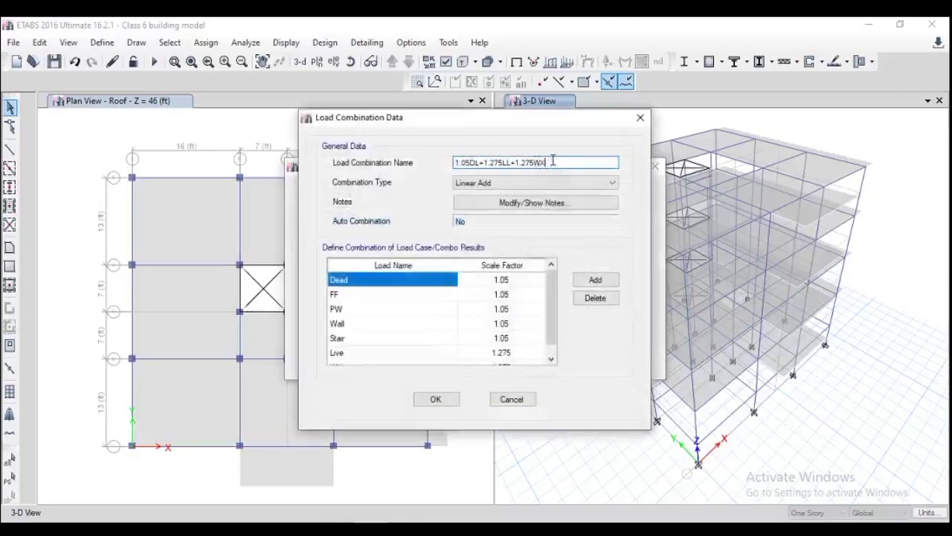
left_click(515, 162)
key("Delete")
key("Delete")
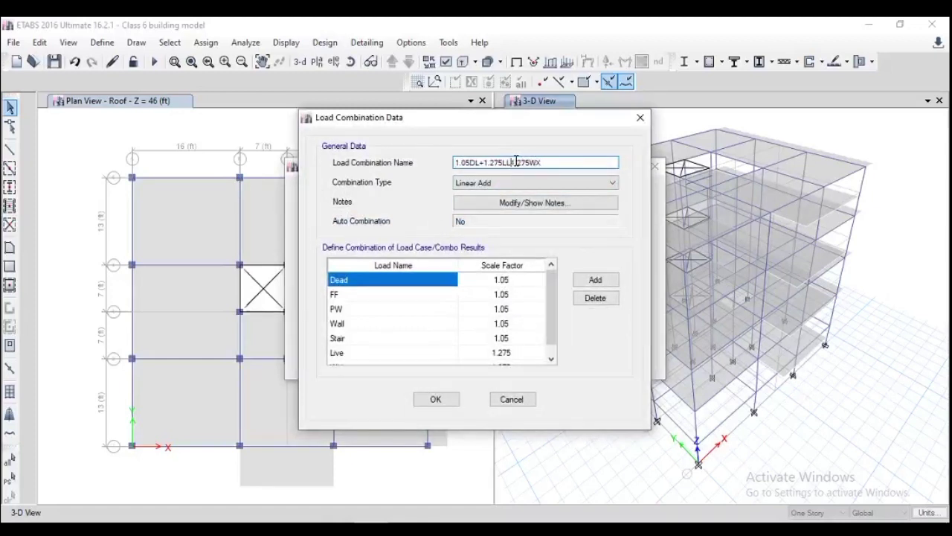
type("-")
scroll(506, 356, "down", 1)
left_click(511, 354)
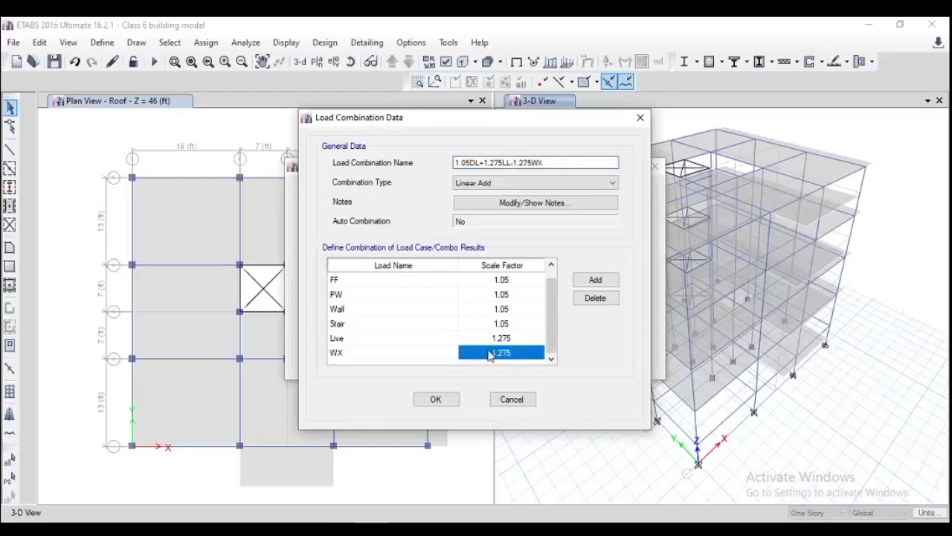
key("BackSpace")
type("-1.275")
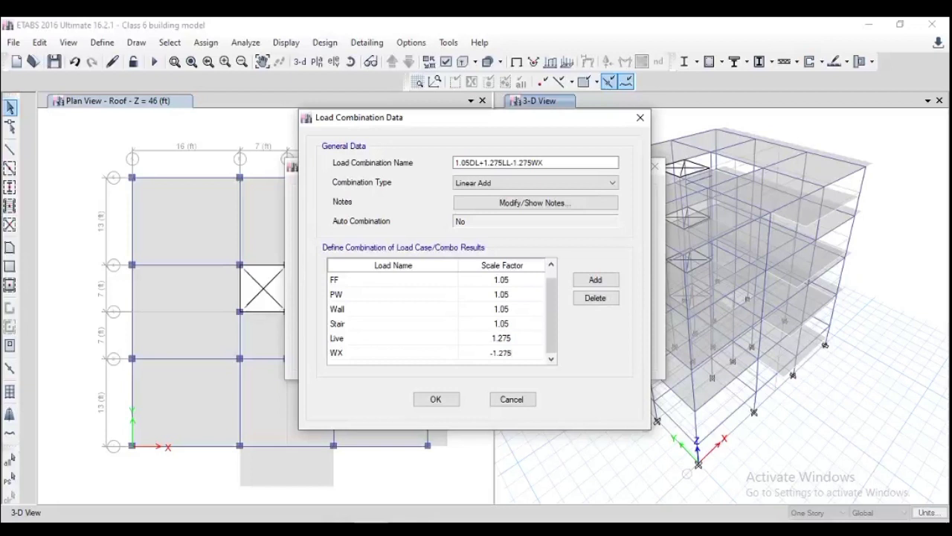
left_click(436, 399)
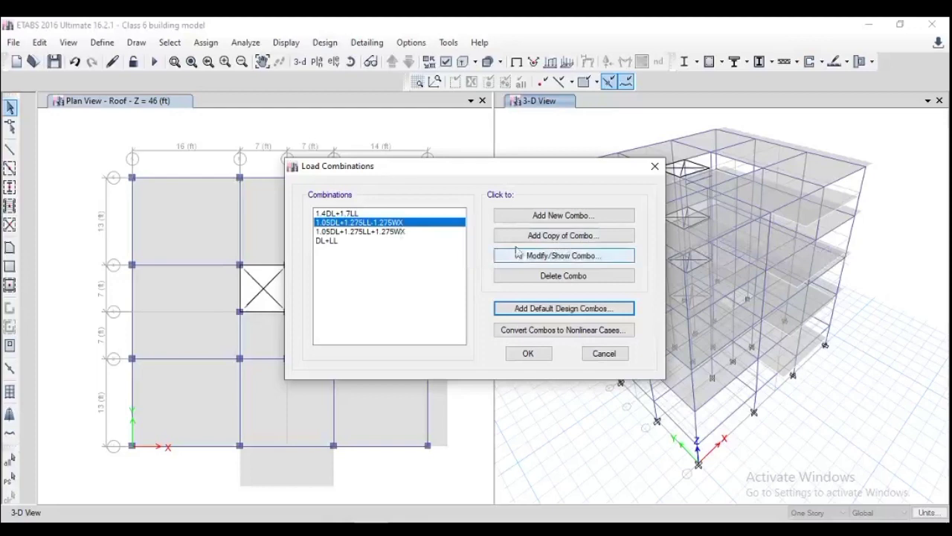
- Copy the 1.05DL+1.275LL+1.275WX combination as 1.05DL+1.275LL+1.275WY and replace its WX load with WY
left_click(420, 233)
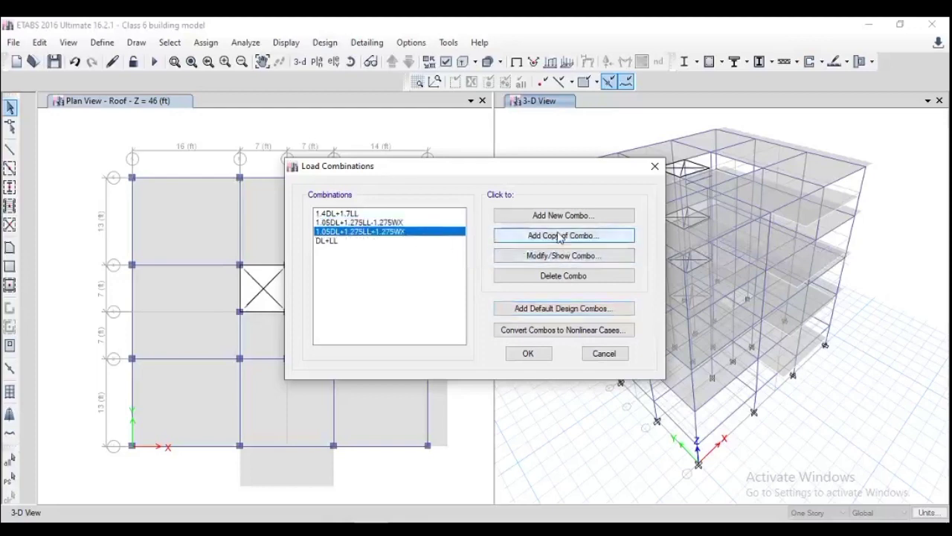
left_click(588, 235)
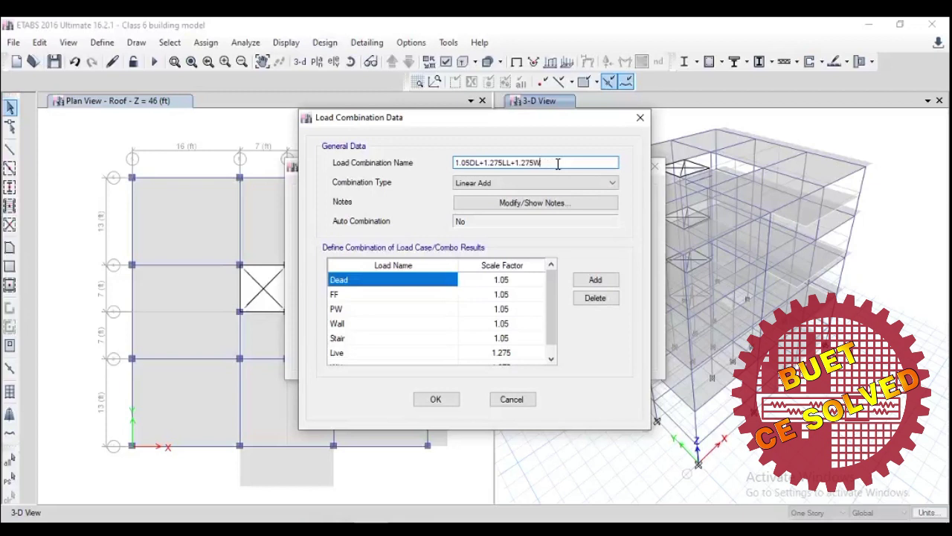
type("Y")
scroll(556, 302, "down", 1)
left_click(480, 357)
left_click(452, 354)
left_click(451, 352)
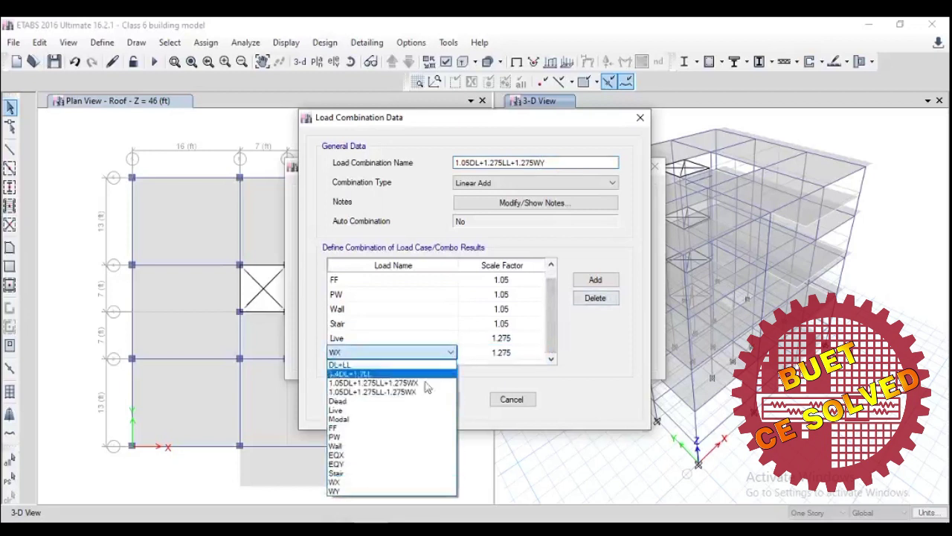
left_click(402, 491)
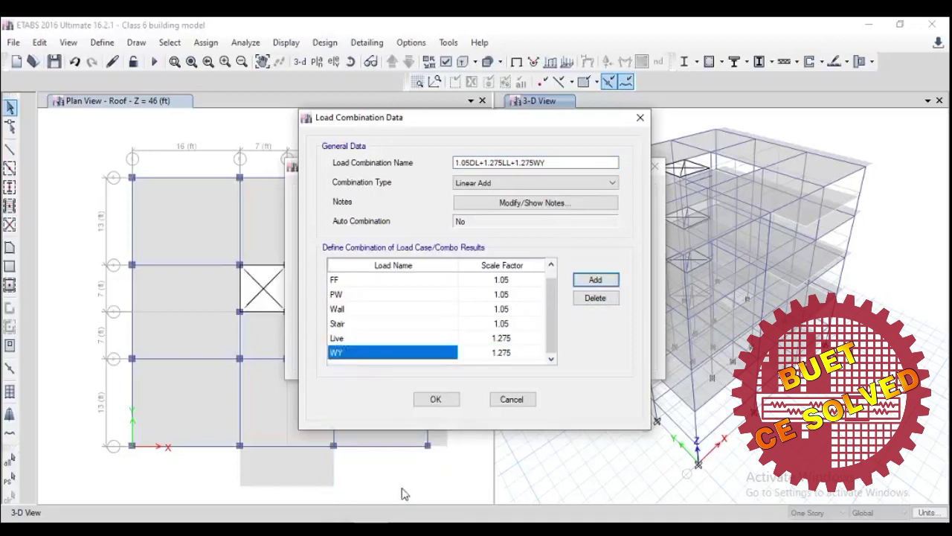
left_click(439, 400)
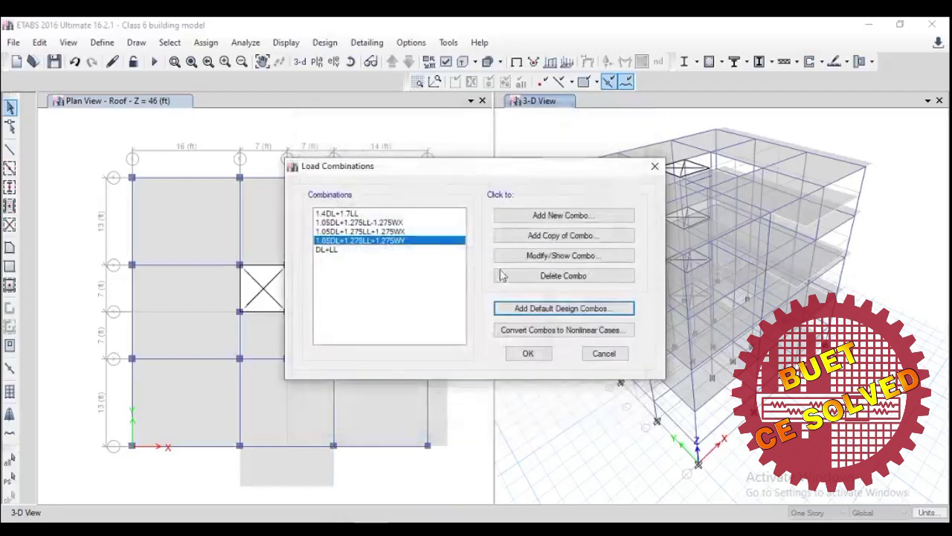
- Copy the 1.05DL+1.275LL+1.275WY combination as 1.05DL+1.275LL-1.275WY with a WY scale factor of -1.275
left_click(542, 237)
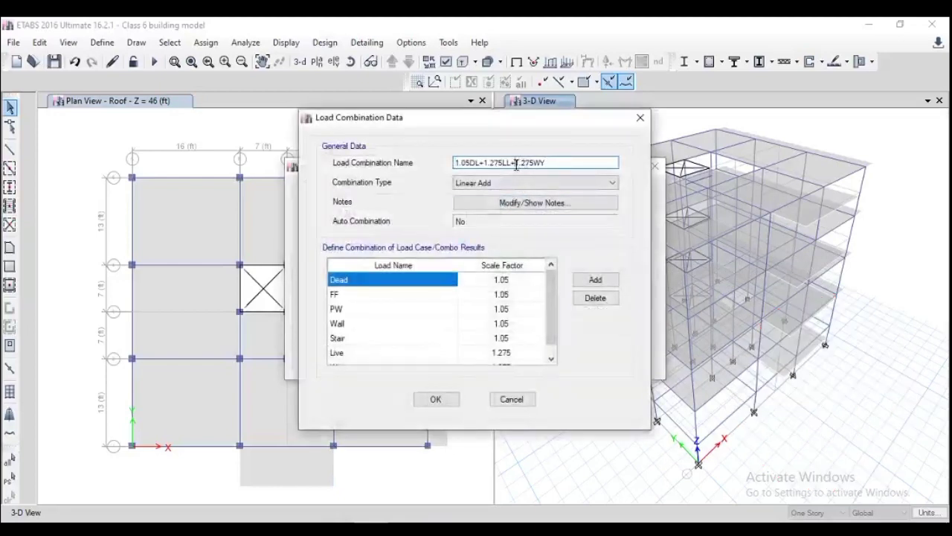
scroll(513, 336, "down", 1)
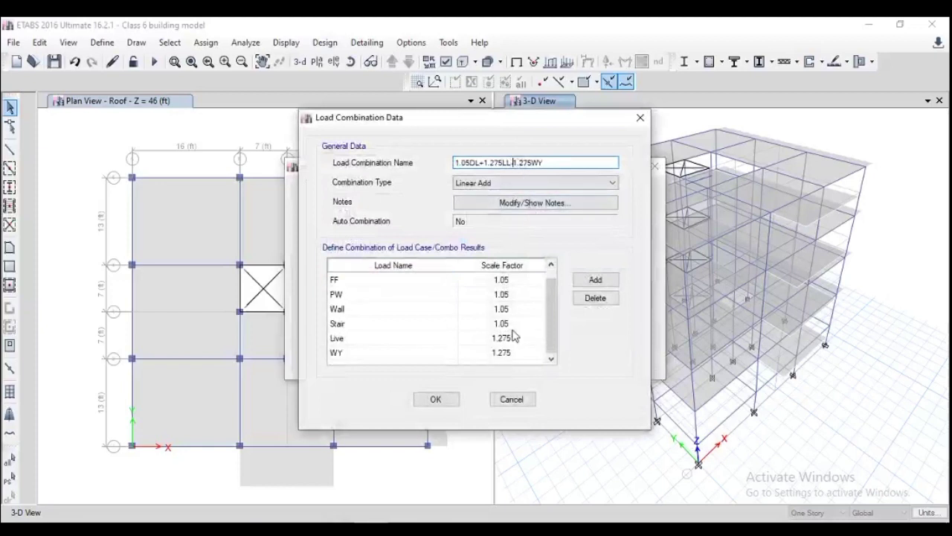
left_click(519, 356)
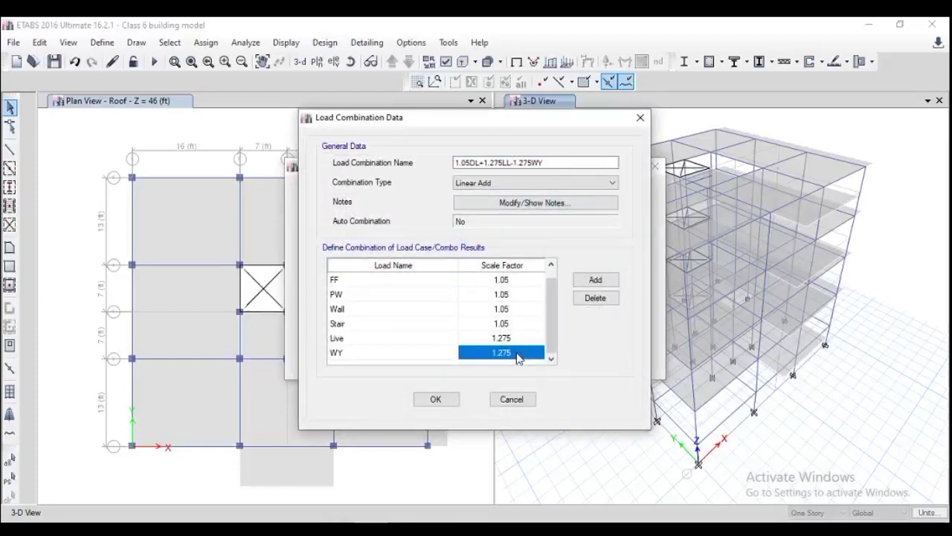
key("BackSpace")
type("-1.275")
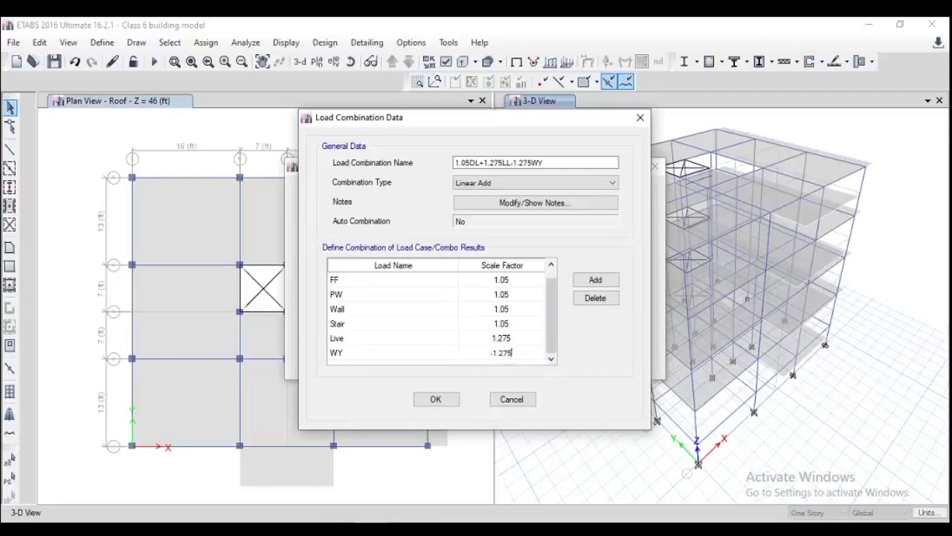
left_click(437, 400)
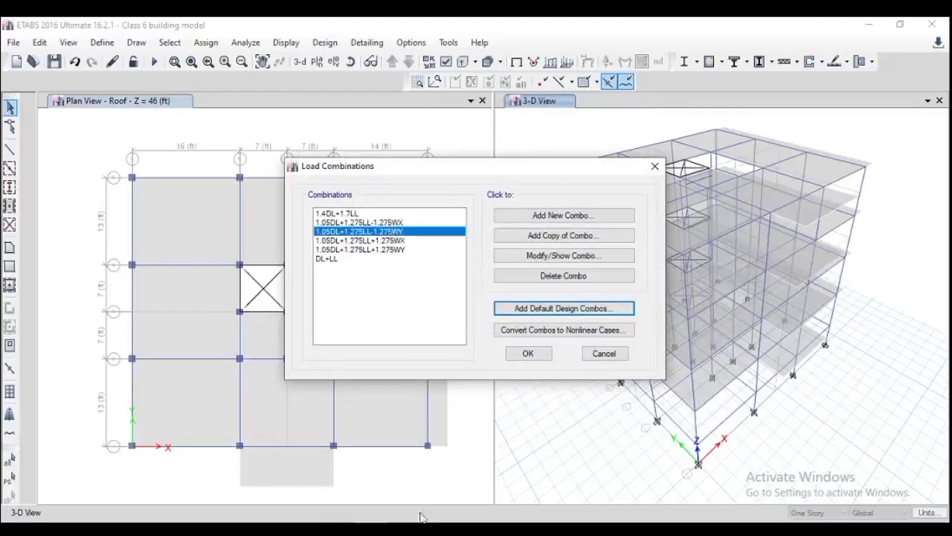
- Review the listed wind combinations, selecting 1.05DL+1.275LL+1.275WY and 1.05DL+1.275LL-1.275WX in turn
key("alt+Tab")
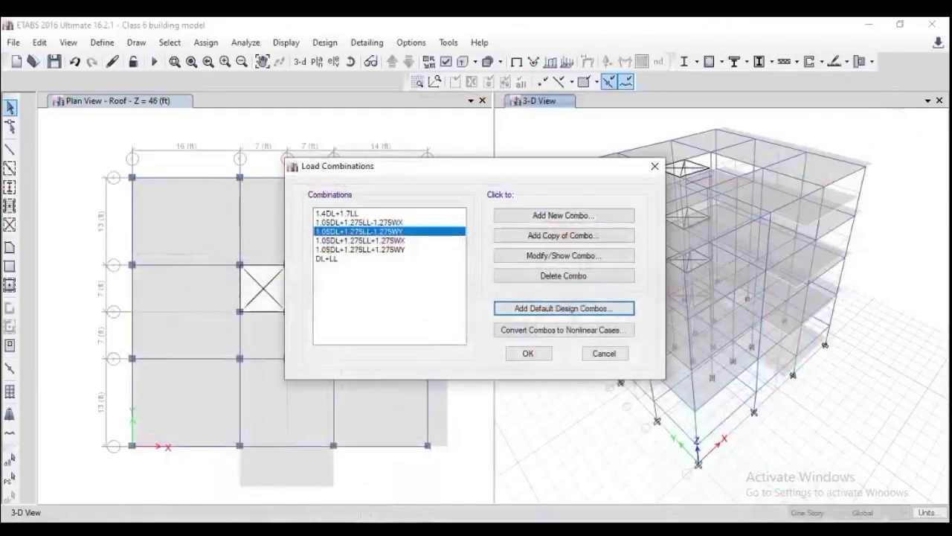
left_click(358, 250)
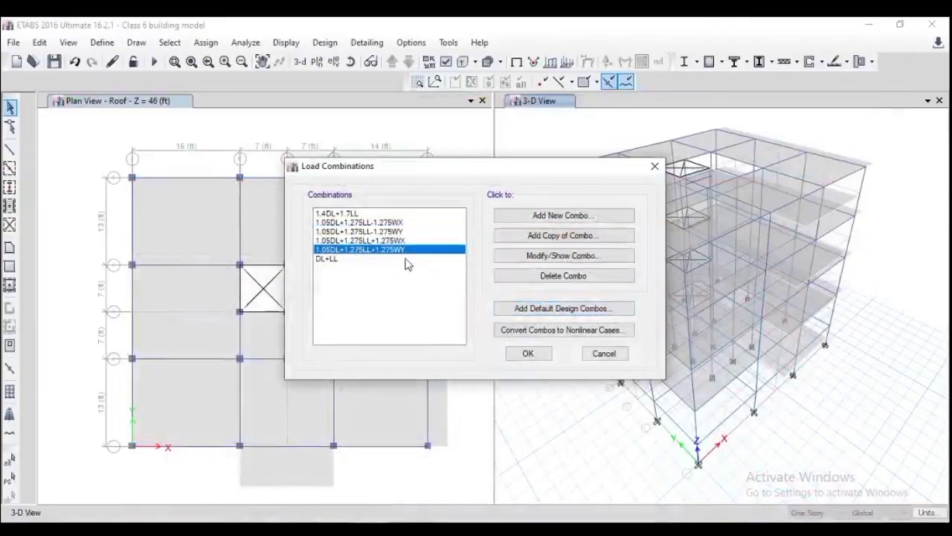
left_click(411, 223)
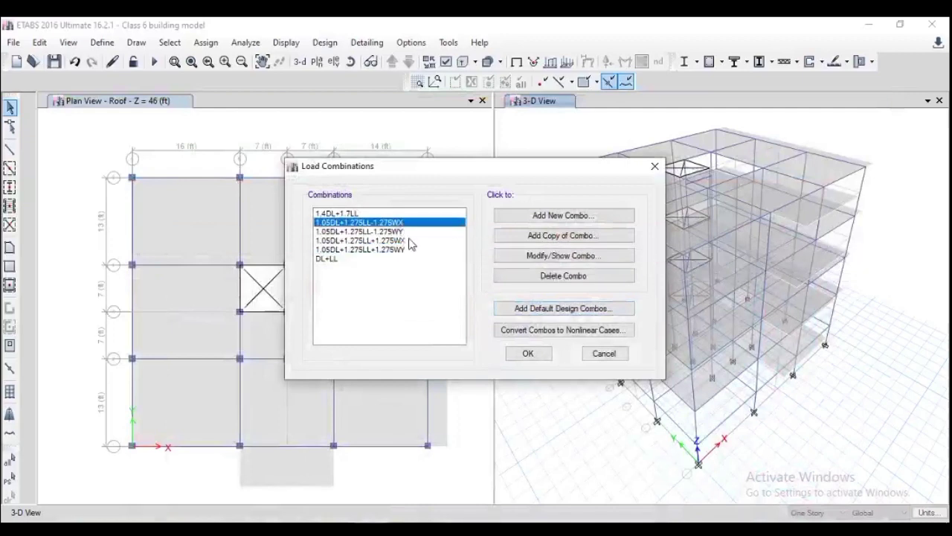
- Copy the 1.05DL+1.275LL+1.275WX combination and name the copy 1.05DL+1.275LL+1.4025EX
left_click(412, 241)
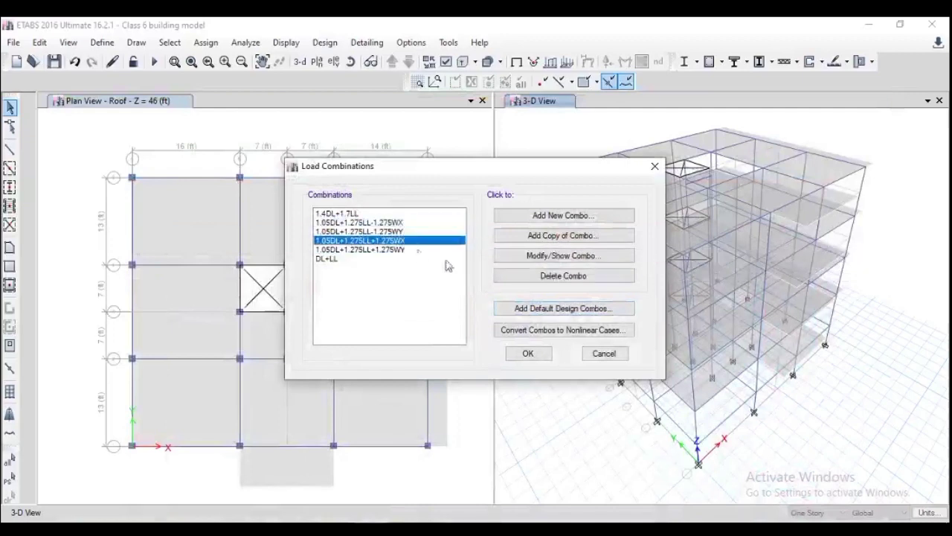
left_click(563, 235)
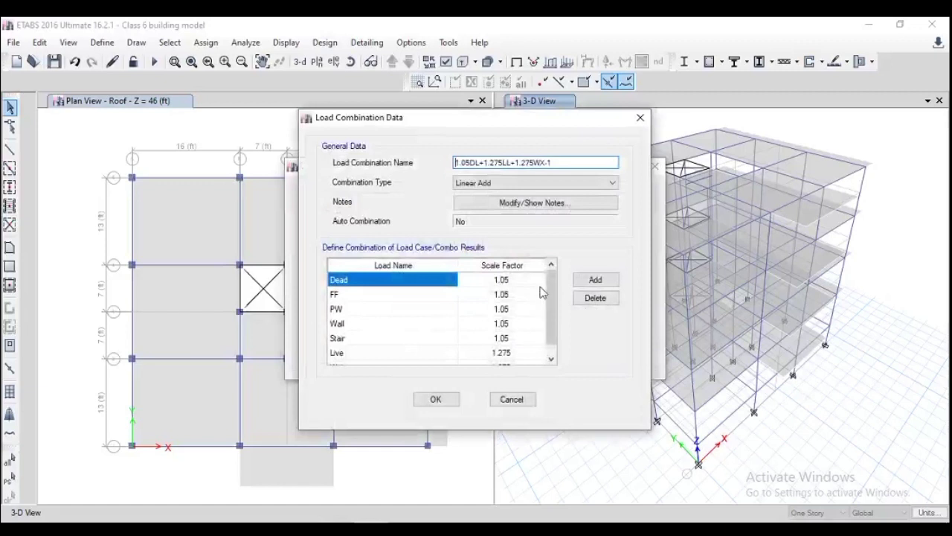
left_click(560, 163)
key("BackSpace")
key("BackSpace")
key("BackSpace")
type("1.")
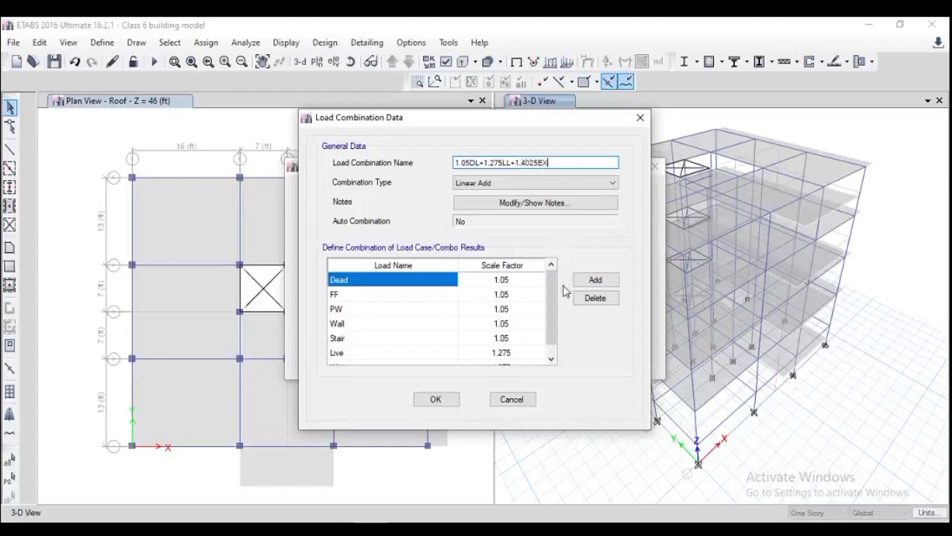
- Replace the WX load with EQX at a scale factor of 1.4025 and save the combination
scroll(558, 297, "down", 1)
left_click(470, 356)
left_click(394, 353)
left_click(451, 352)
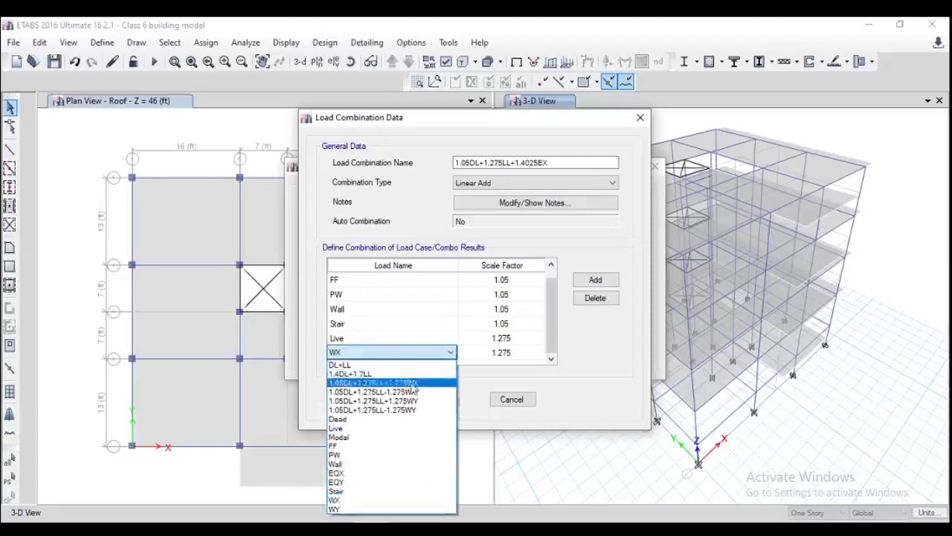
left_click(395, 473)
left_click(506, 358)
type("1")
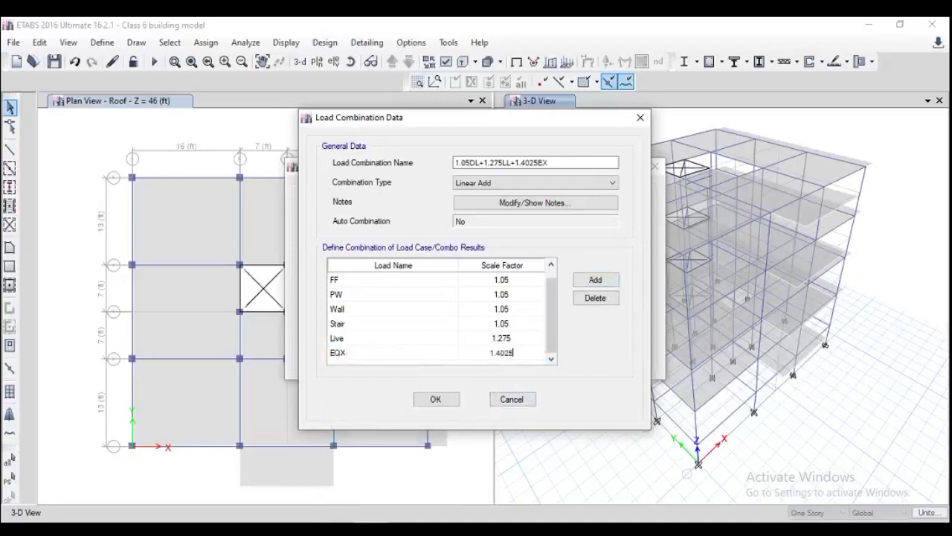
left_click(439, 399)
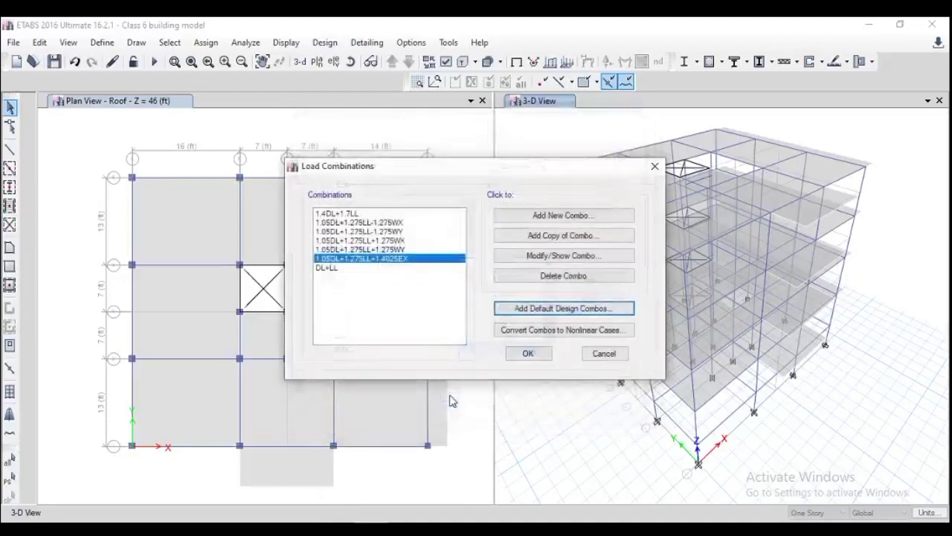
- Copy the 1.05DL+1.275LL+1.4025EX combination as 1.05DL+1.275LL-1.4025EX with an EQX scale factor of -1.4025
left_click(554, 236)
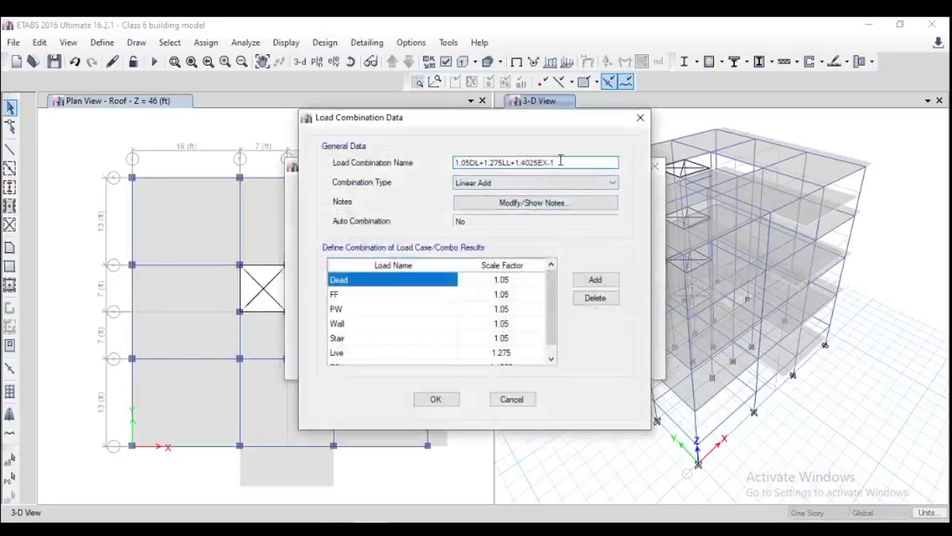
left_click(512, 162)
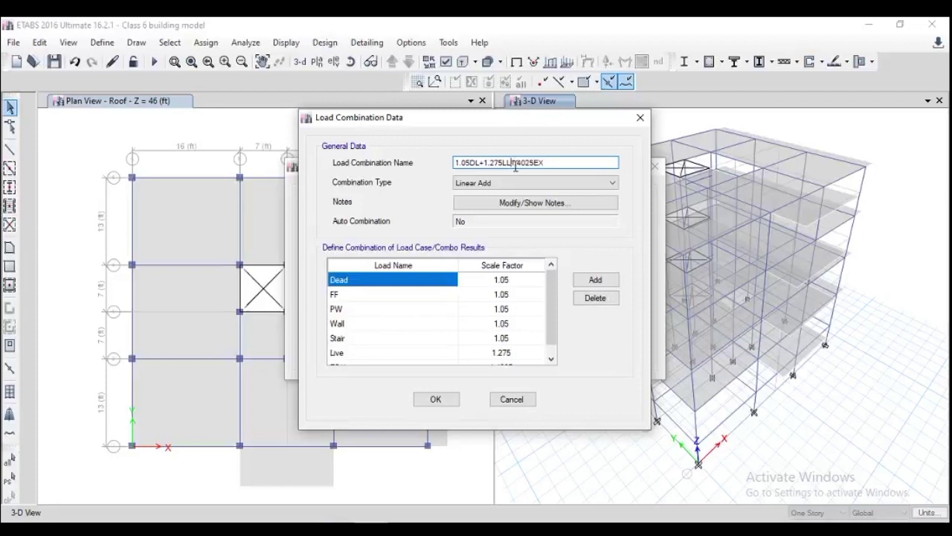
scroll(510, 325, "down", 1)
left_click(508, 353)
left_click(491, 353)
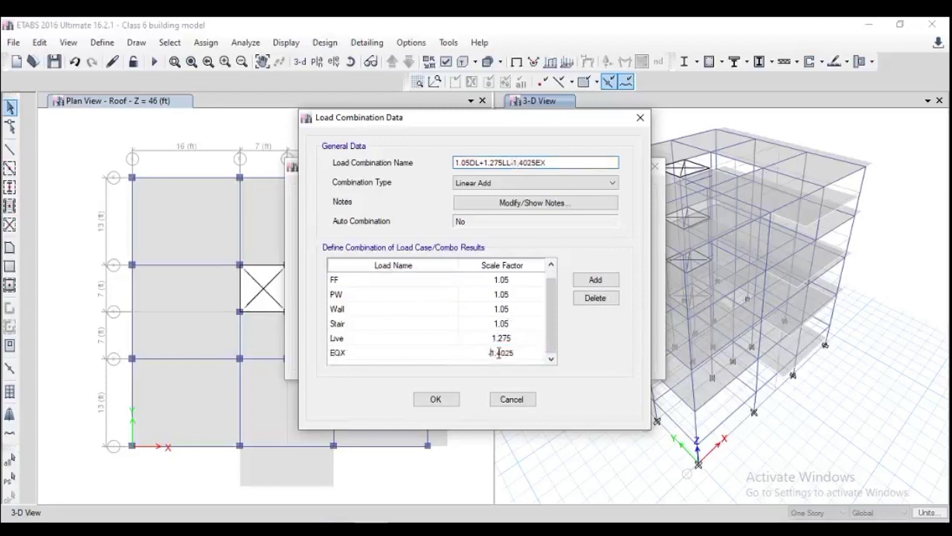
left_click(436, 400)
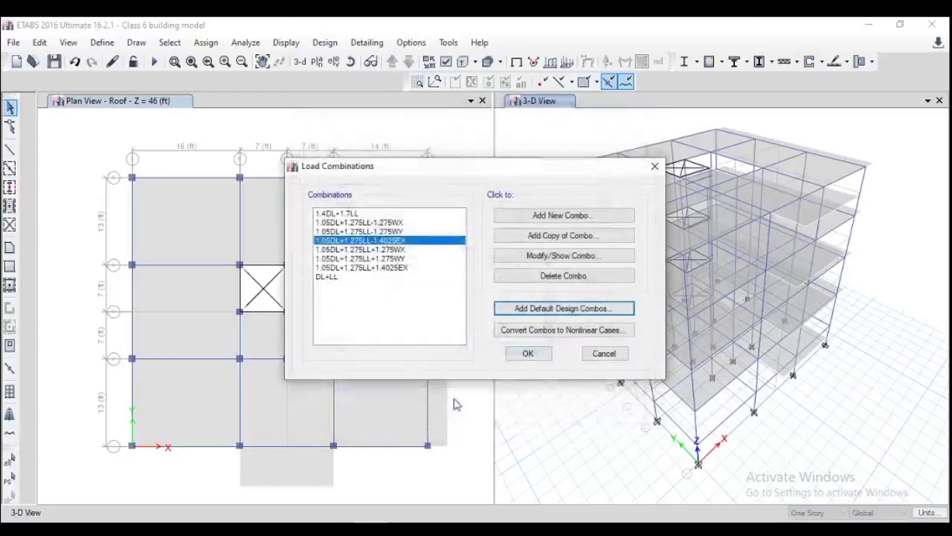
- Copy the 1.05DL+1.275LL+1.4025EX combination as 1.05DL+1.275LL+1.4025EY and replace its EQX load with EQY
left_click(408, 269)
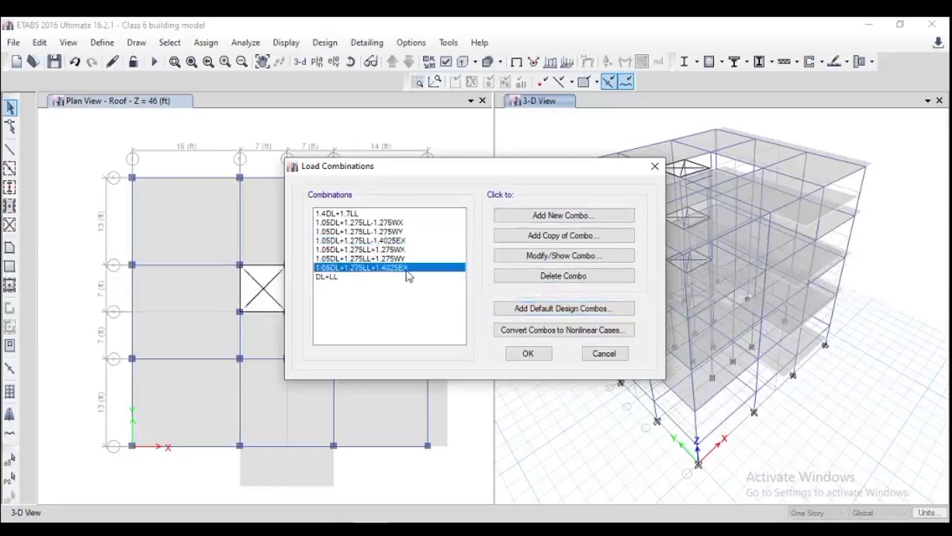
left_click(555, 237)
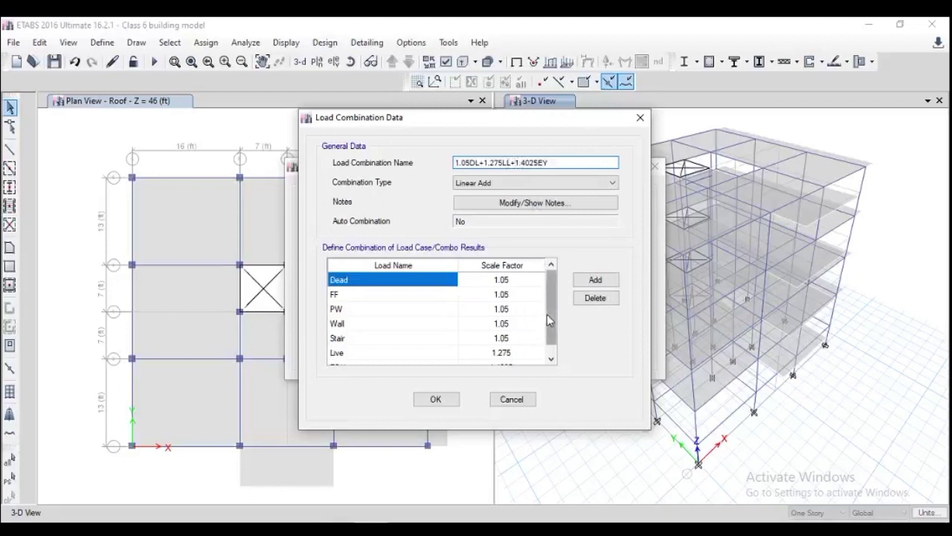
left_click(551, 359)
left_click(514, 353)
left_click(518, 355)
left_click(439, 357)
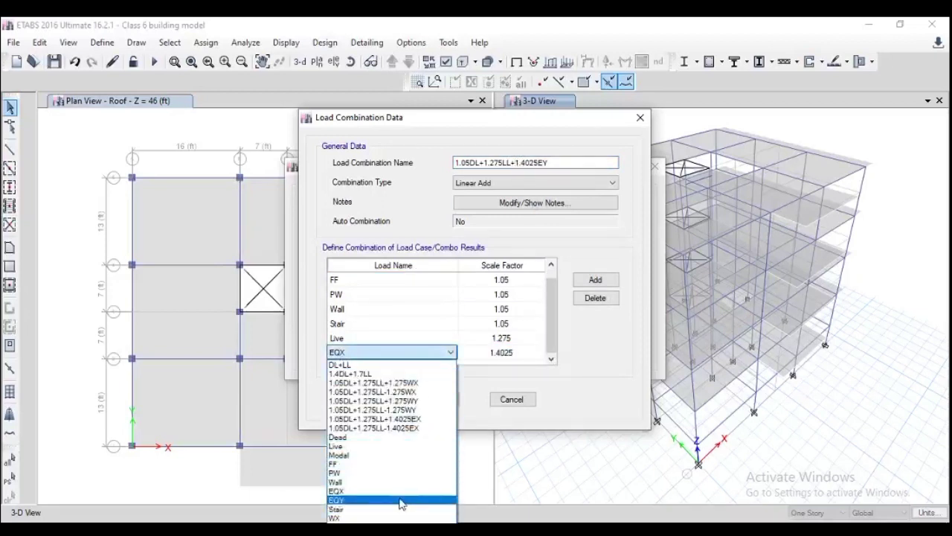
left_click(400, 500)
left_click(439, 400)
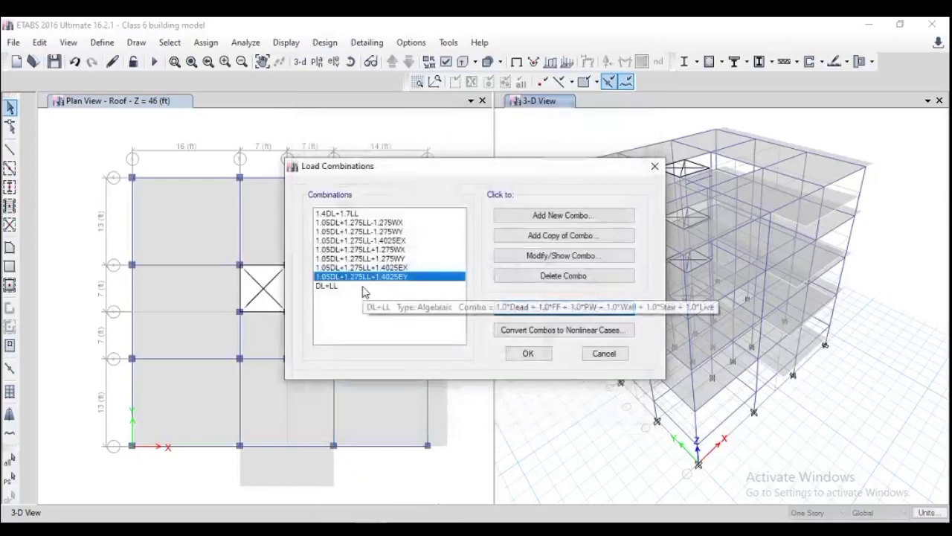
- Copy the 1.05DL+1.275LL+1.4025EY combination as 1.05DL+1.275LL-1.4025EY with an EQY scale factor of -1.4025
left_click(563, 237)
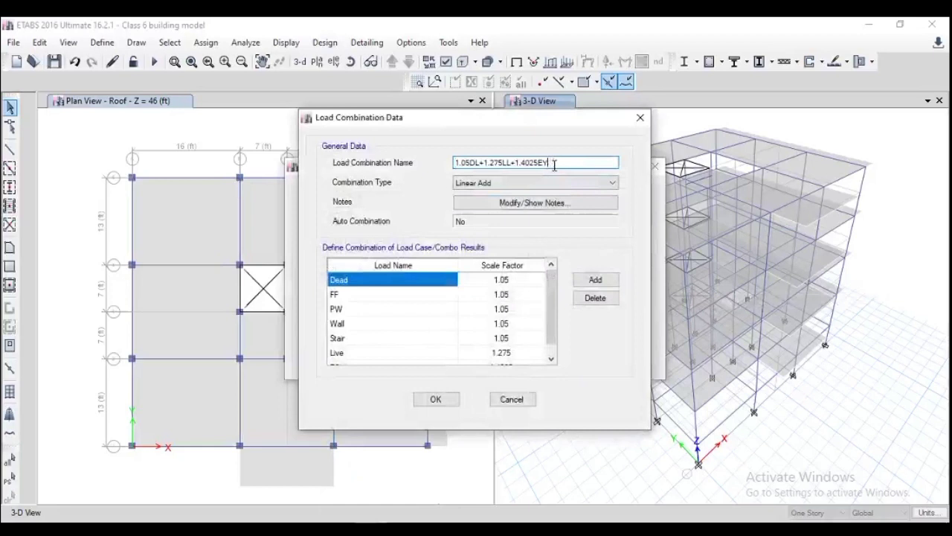
key("BackSpace")
type("-")
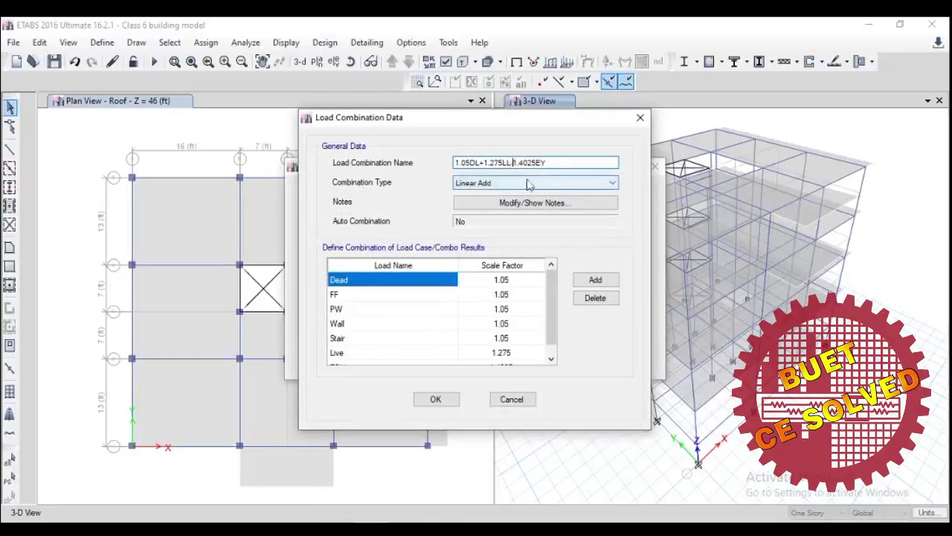
left_click_drag(549, 309, 549, 346)
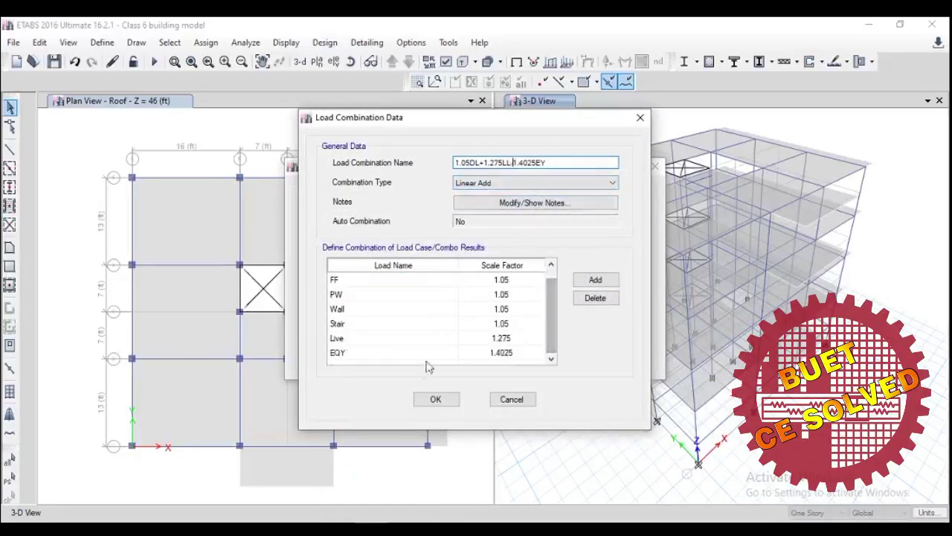
left_click(488, 353)
left_click(488, 353)
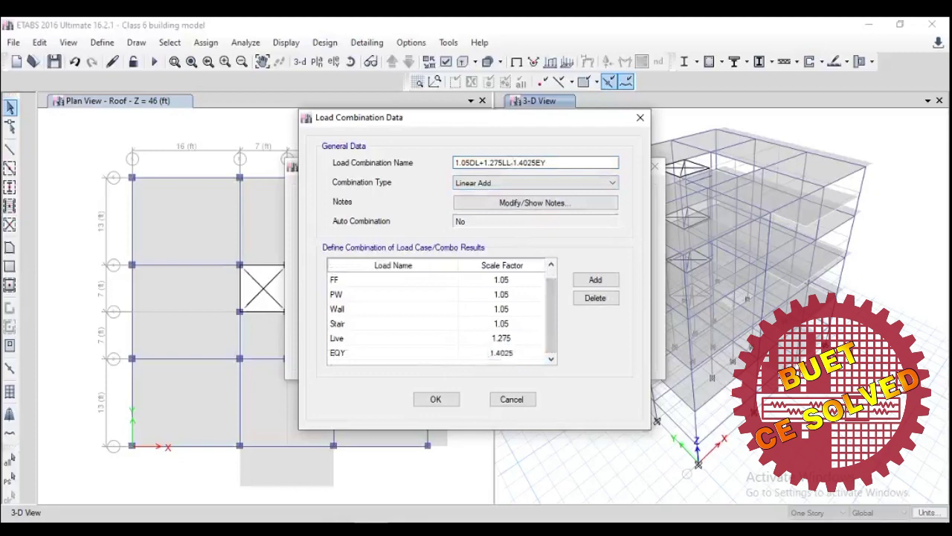
key("Return")
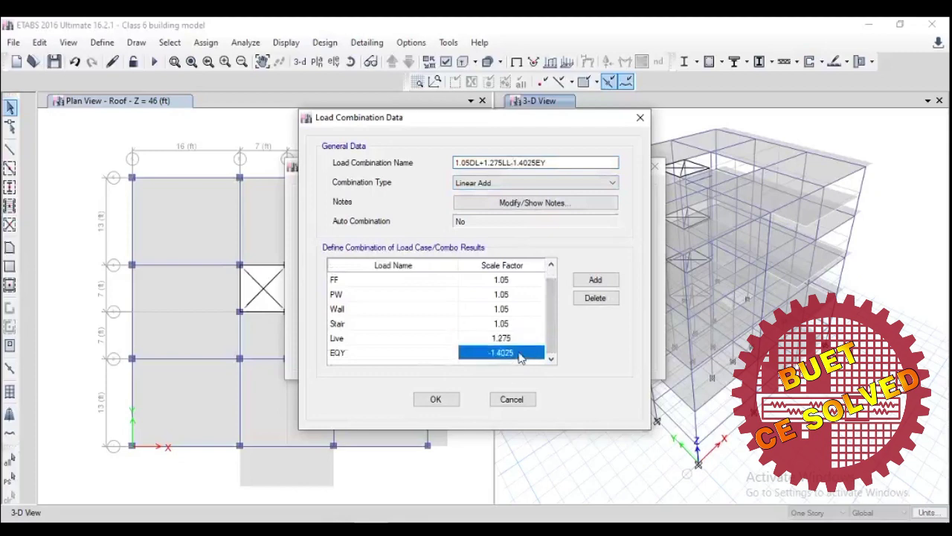
left_click(436, 398)
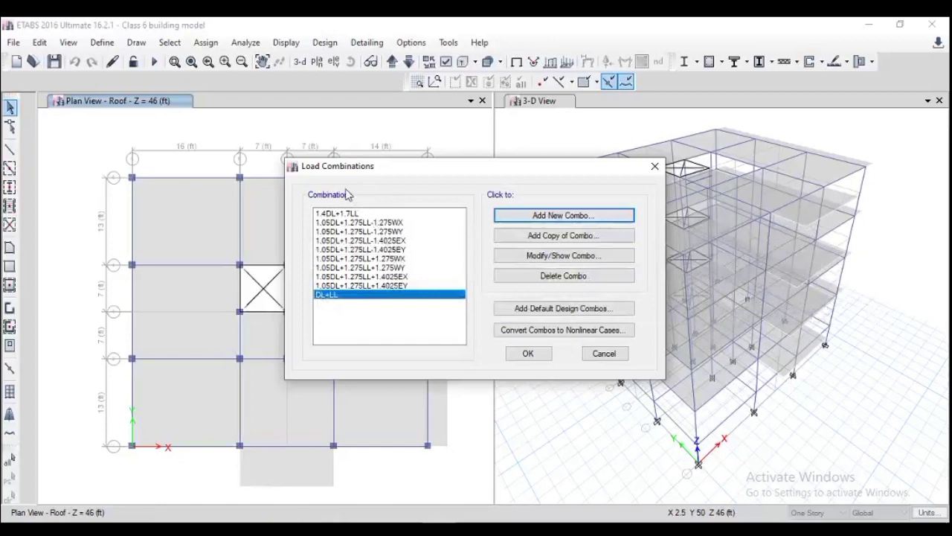
- Create a new load combination named ENVELOPE with the Envelope combination type
left_click(559, 220)
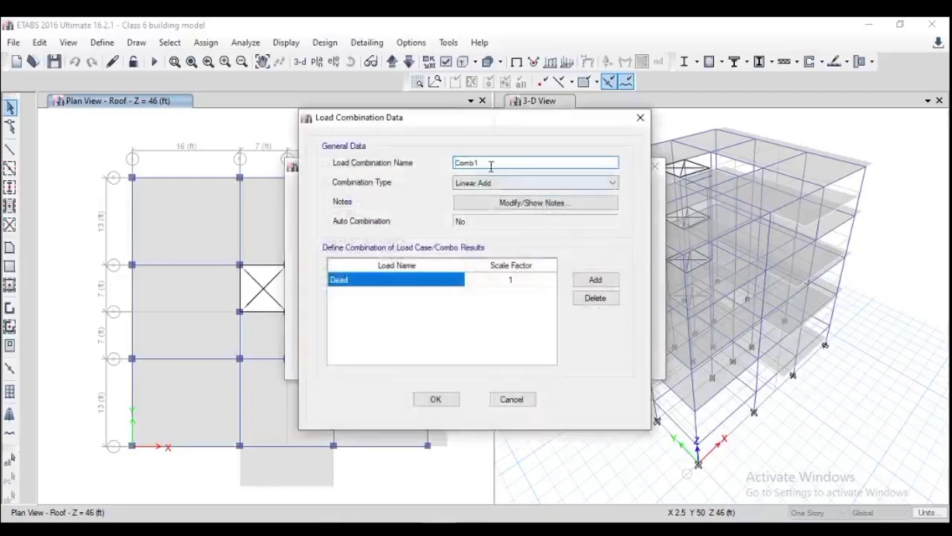
type("e")
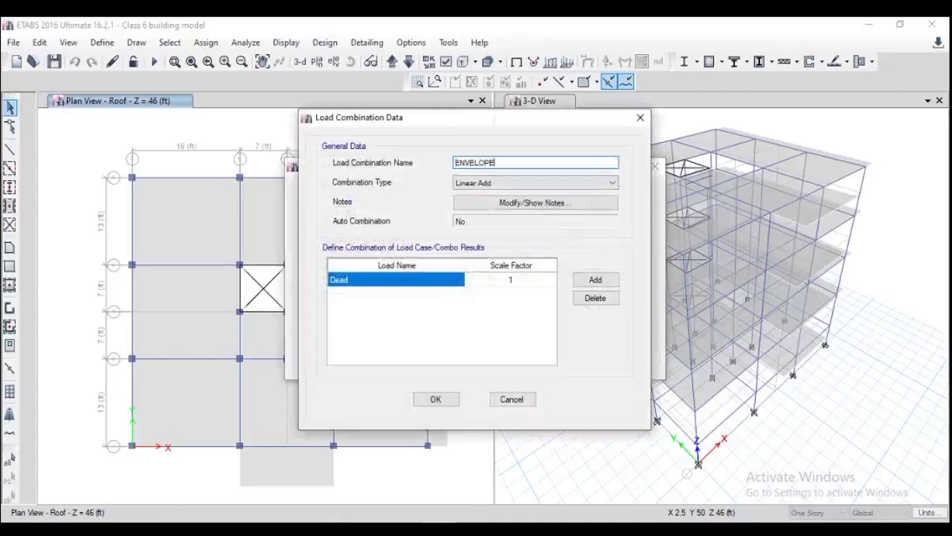
left_click(524, 183)
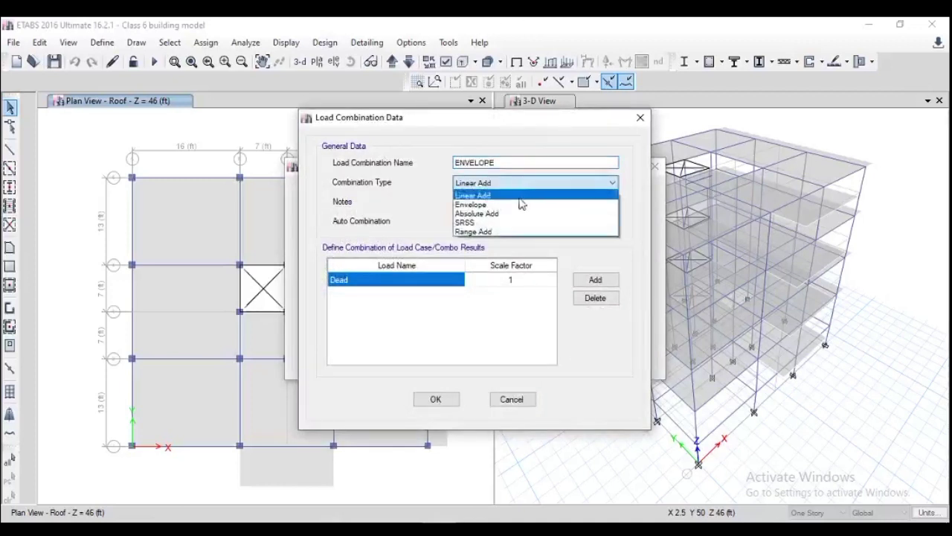
left_click(521, 203)
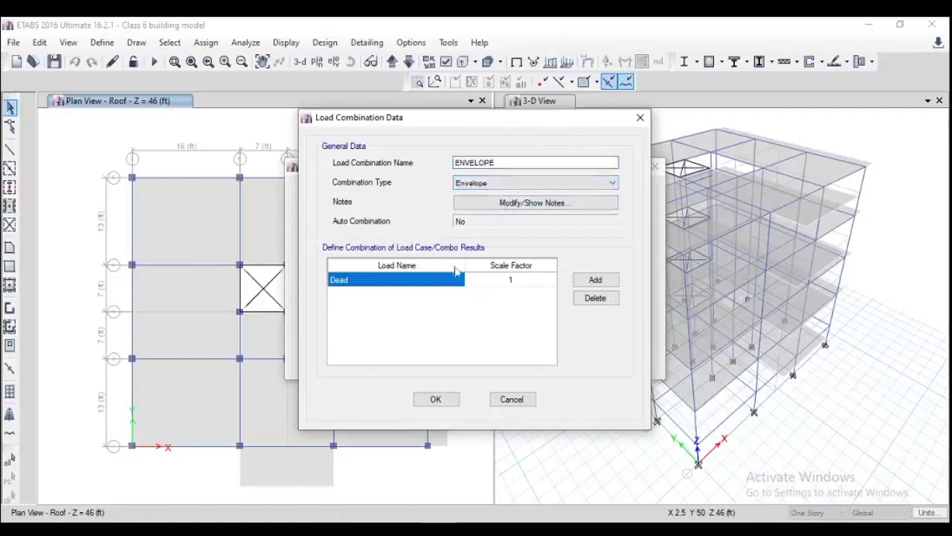
- Include the DL+LL and 1.4DL+1.7LL combinations in ENVELOPE as its first two loads
left_click(394, 287)
left_click(394, 283)
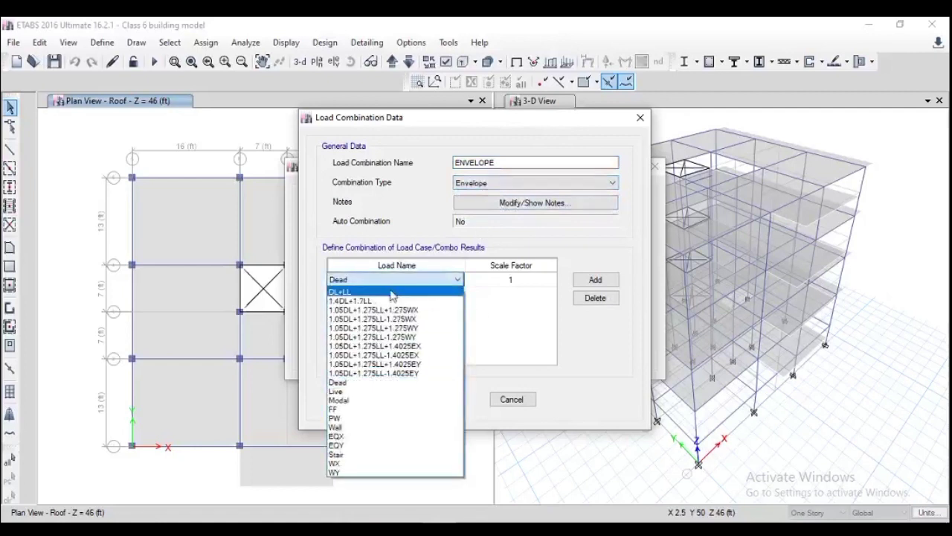
left_click(395, 291)
left_click(616, 280)
left_click(394, 295)
left_click(395, 295)
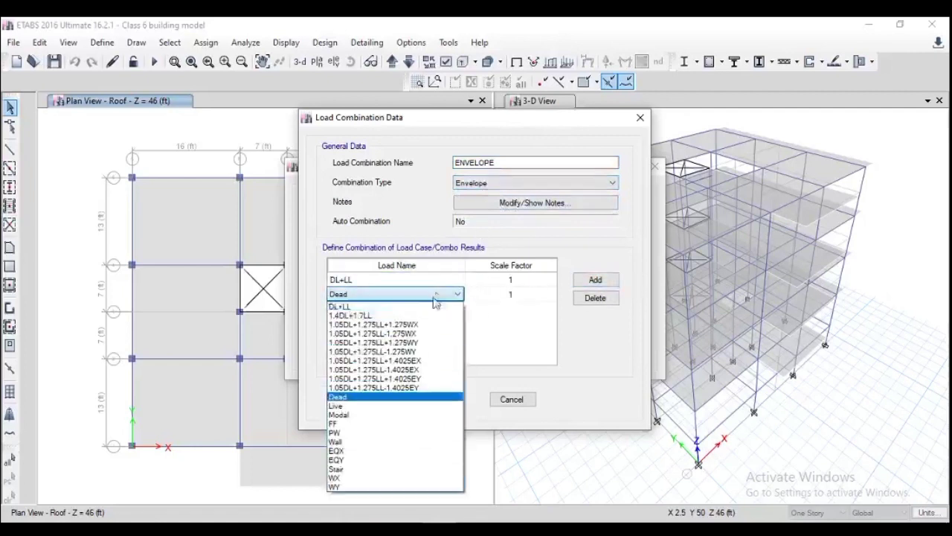
left_click(387, 317)
- Add the 1.05DL+1.275LL+1.275WX and 1.05DL+1.275LL-1.275WX combinations to ENVELOPE
left_click(594, 280)
left_click(446, 308)
left_click(455, 308)
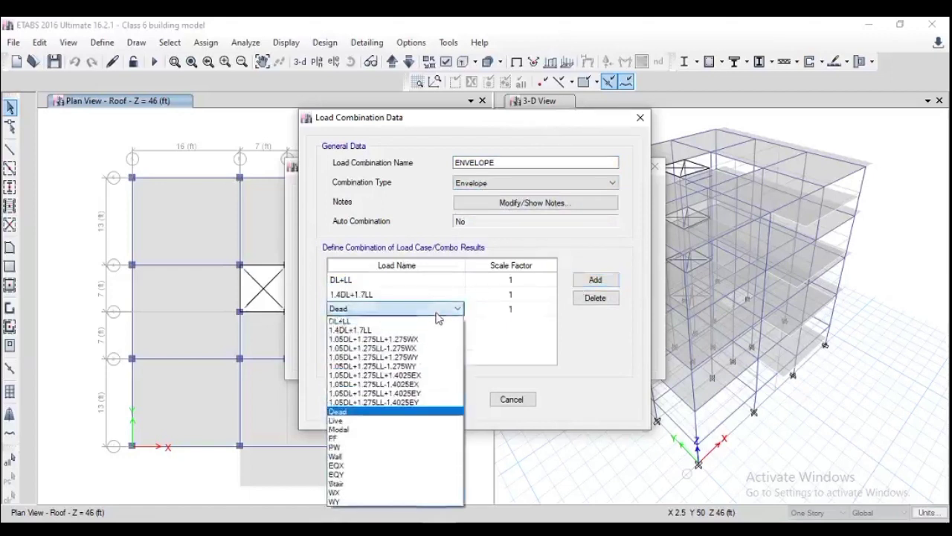
left_click(421, 342)
left_click(595, 281)
left_click(394, 323)
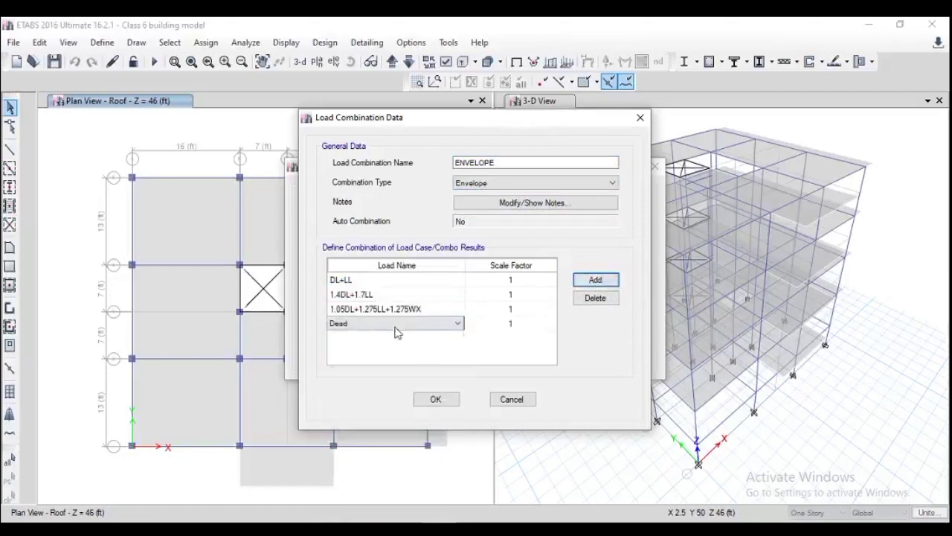
left_click(394, 323)
left_click(399, 363)
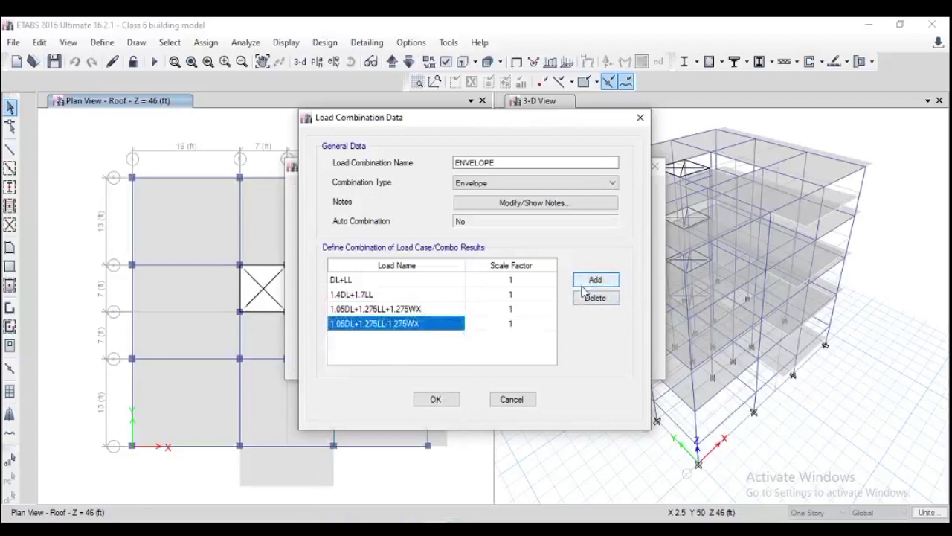
- Add two more loads to ENVELOPE, assigning 1.05DL+1.275LL-1.275WY to both
left_click(585, 284)
left_click(432, 340)
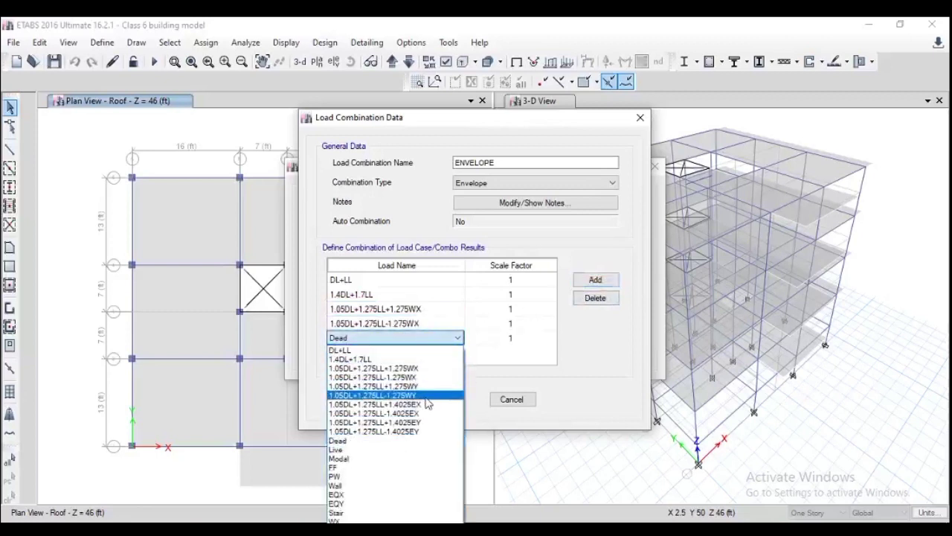
left_click(427, 396)
left_click(597, 281)
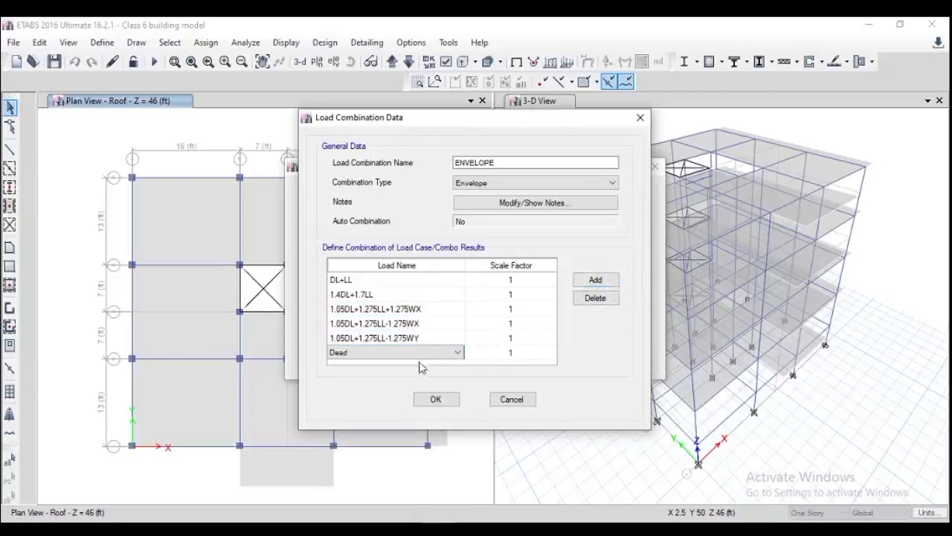
left_click(418, 356)
left_click(421, 410)
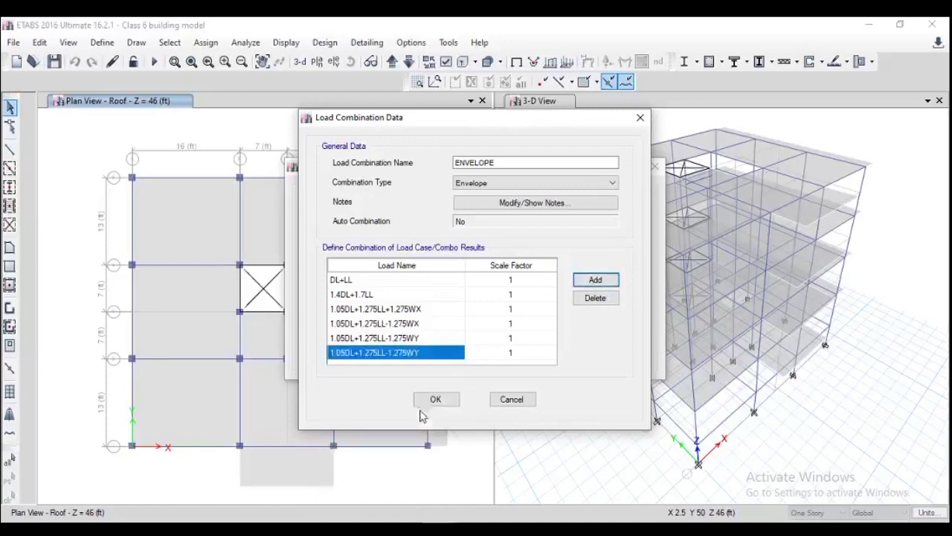
- Add another load row to ENVELOPE and change the first of the two duplicate 1.05DL+1.275LL-1.275WY entries to 1.05DL+1.275LL+1.275WY
left_click(595, 280)
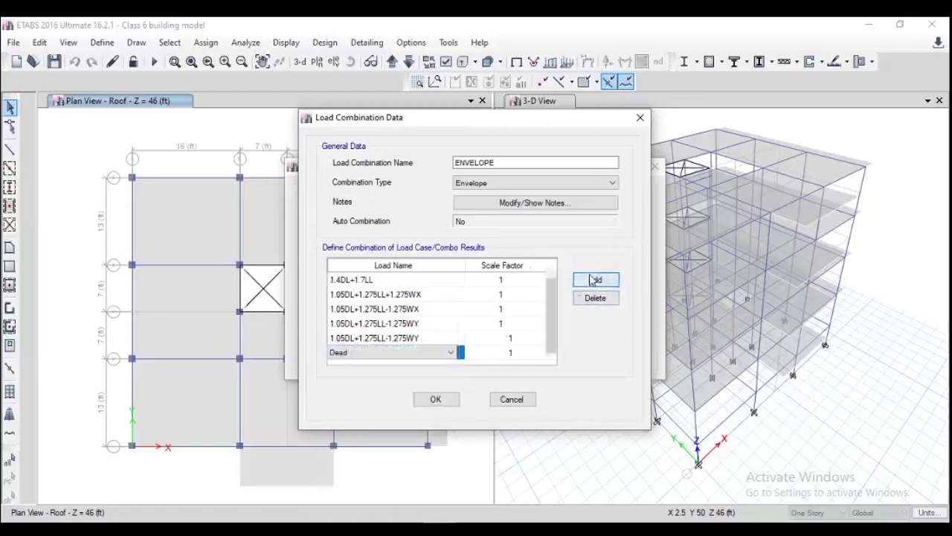
left_click(421, 342)
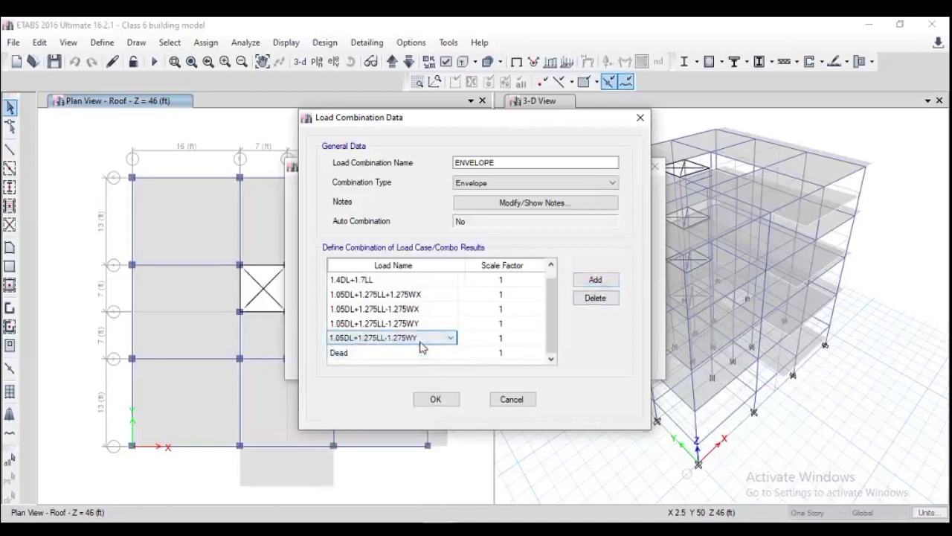
left_click(422, 347)
left_click(394, 337)
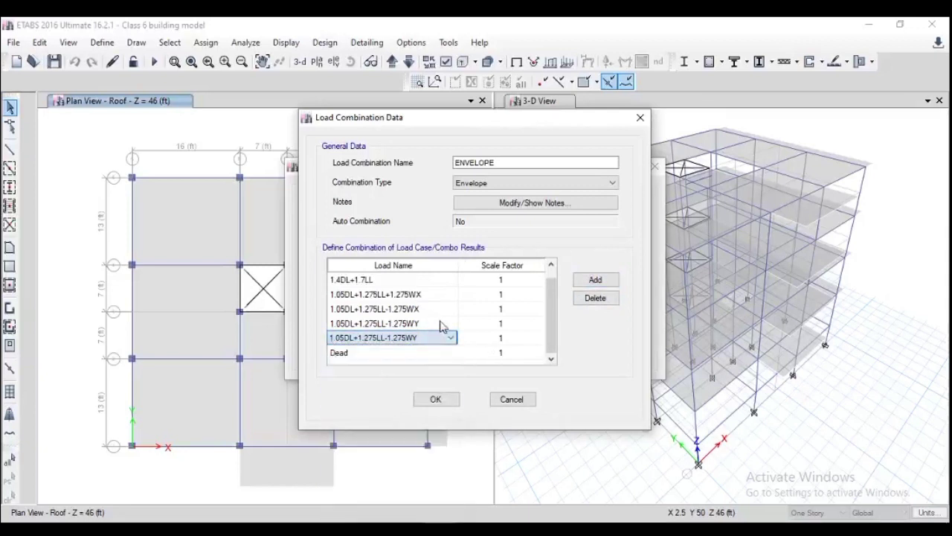
left_click(441, 325)
left_click(441, 325)
left_click(437, 368)
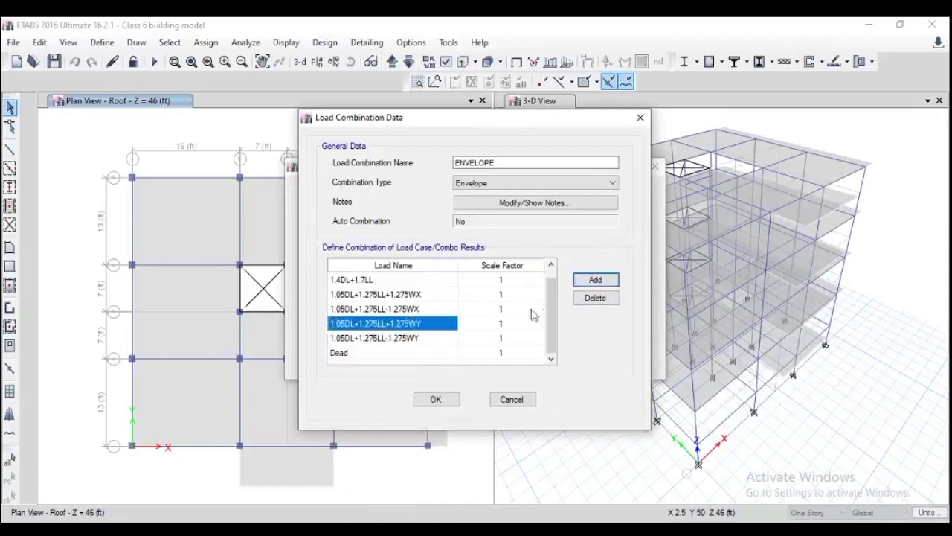
- Include the 1.05DL+1.275LL+1.4025EX and 1.05DL+1.275LL-1.4025EX combinations in ENVELOPE
left_click(425, 355)
left_click(441, 353)
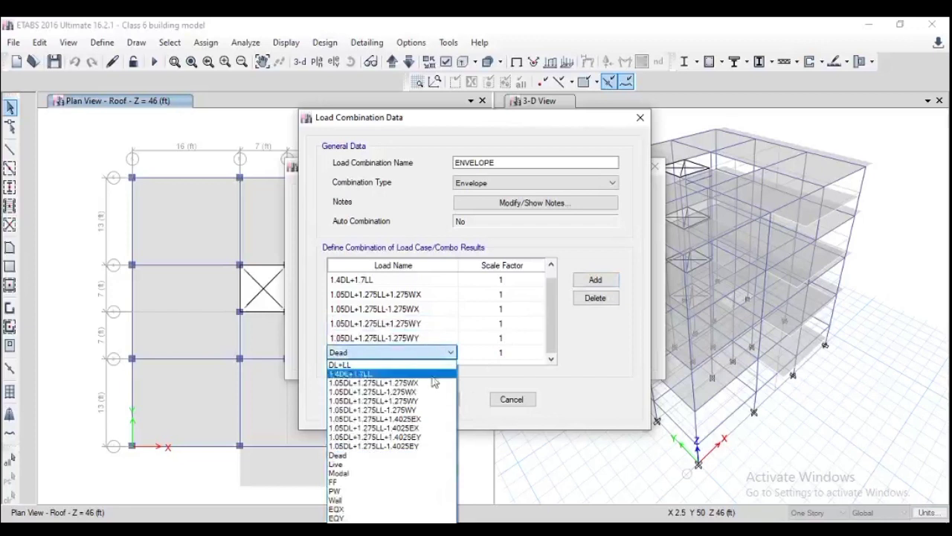
left_click(439, 431)
left_click(595, 279)
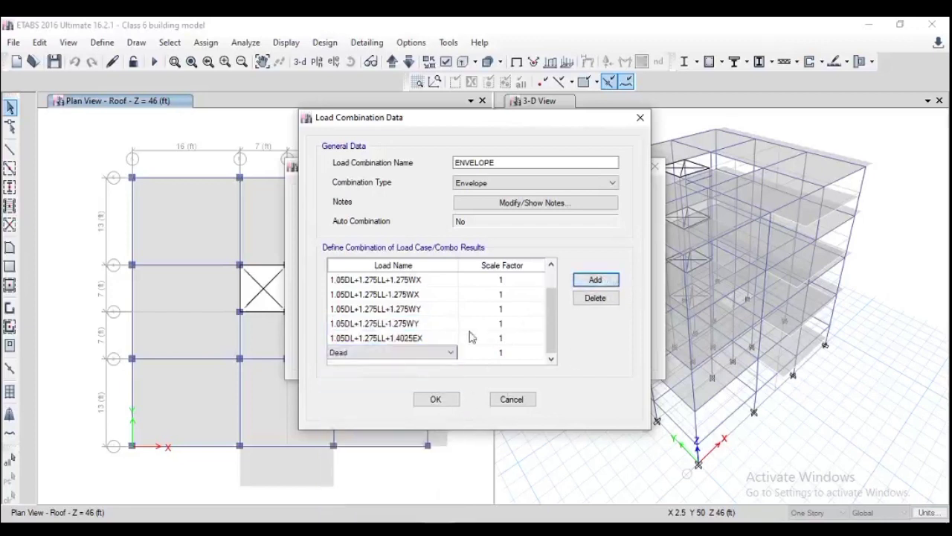
left_click(437, 359)
left_click(436, 426)
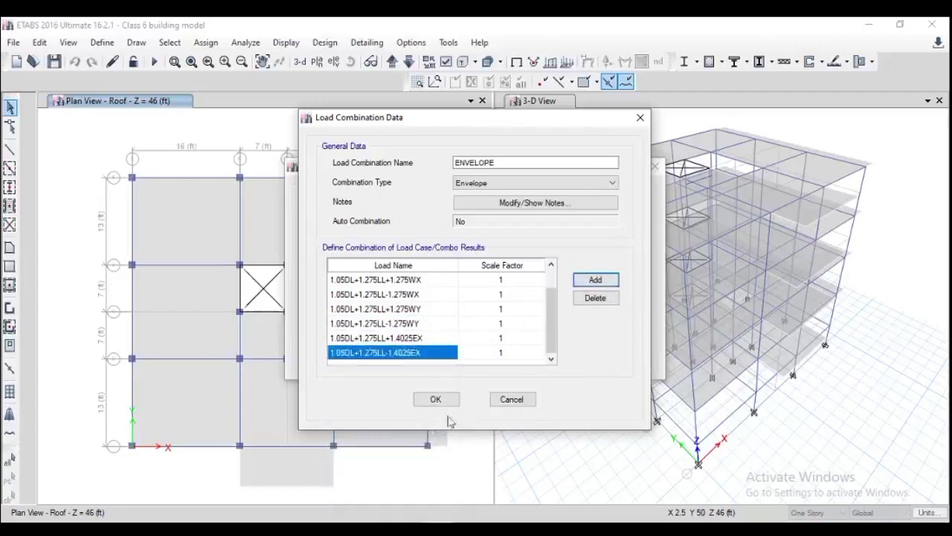
- Include the 1.05DL+1.275LL+1.4025EY and 1.05DL+1.275LL-1.4025EY combinations in ENVELOPE
left_click(595, 280)
left_click(450, 353)
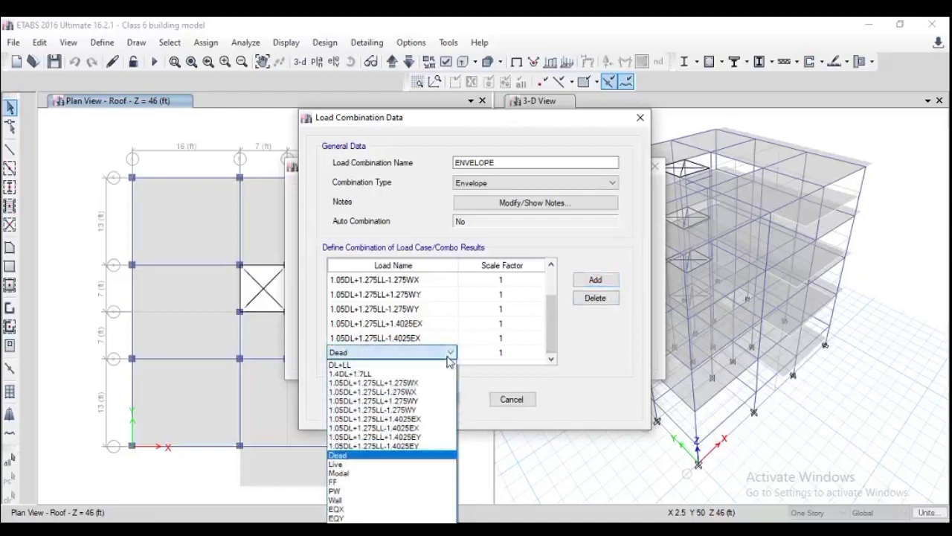
left_click(422, 438)
left_click(596, 280)
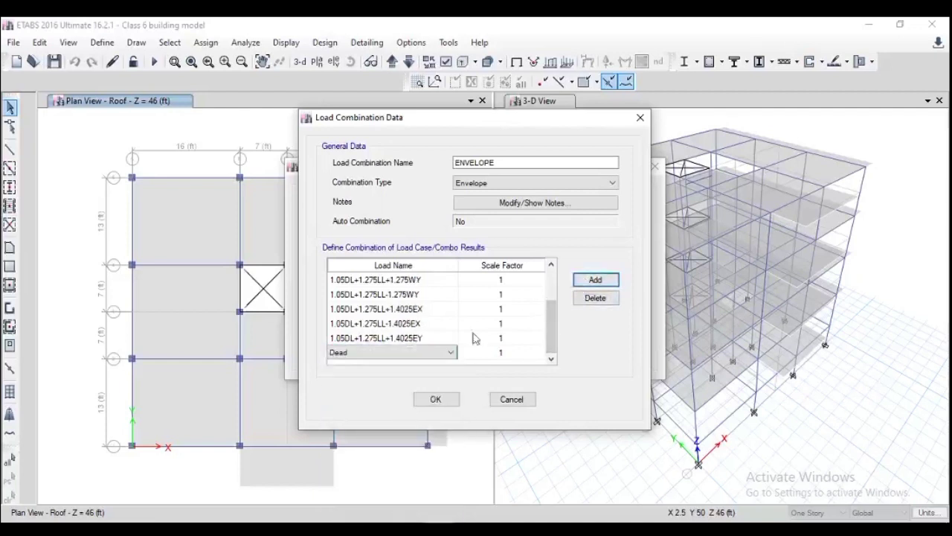
left_click(444, 353)
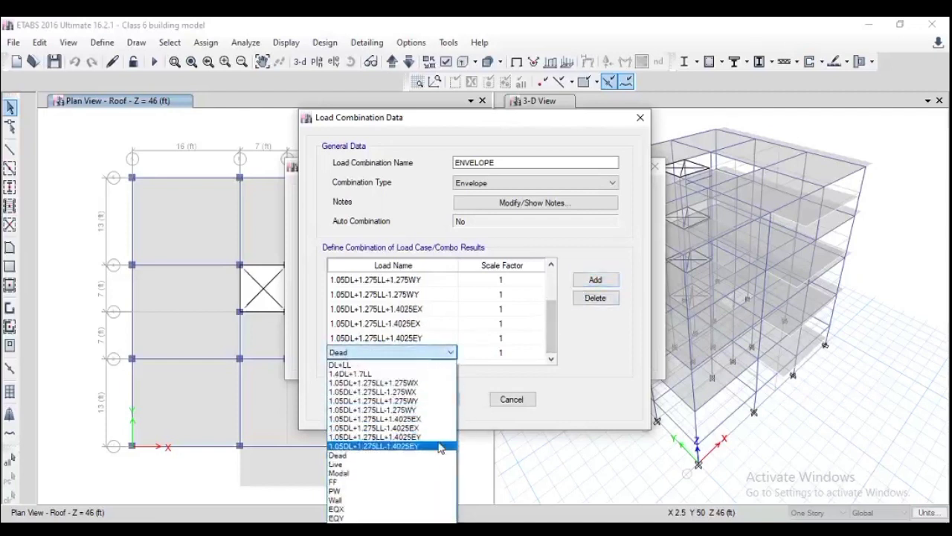
left_click(440, 445)
- Review the loads listed in ENVELOPE and accept it together with all defined load combinations
left_click(416, 339)
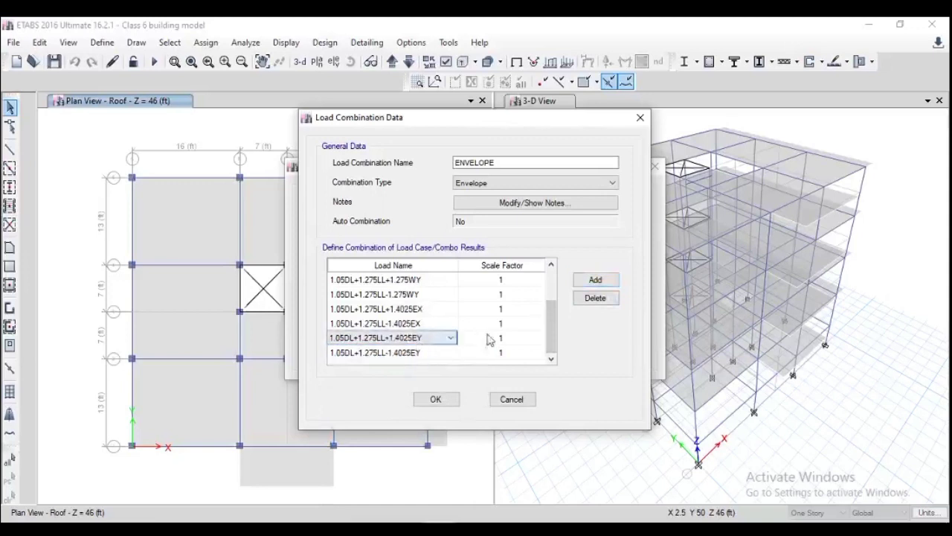
scroll(553, 343, "down", 1)
scroll(553, 343, "up", 1)
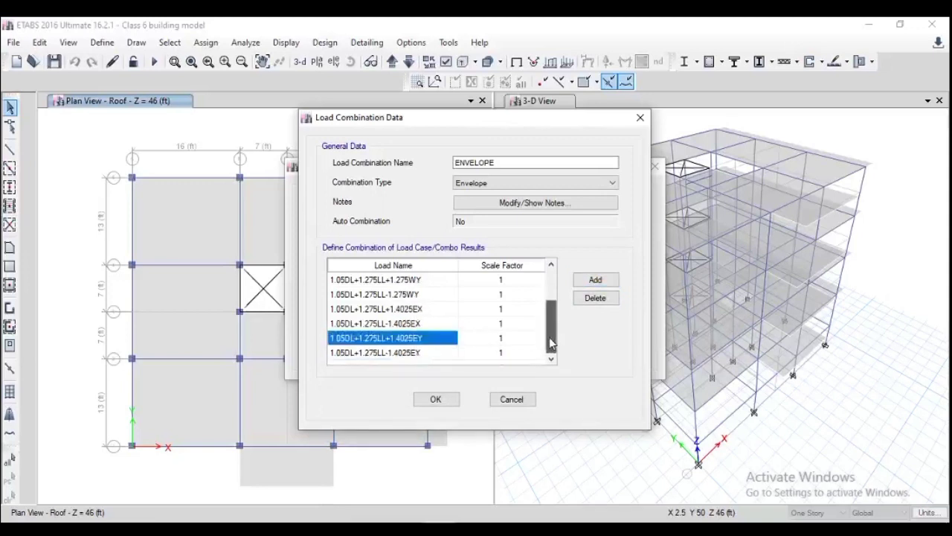
left_click_drag(551, 342, 501, 312)
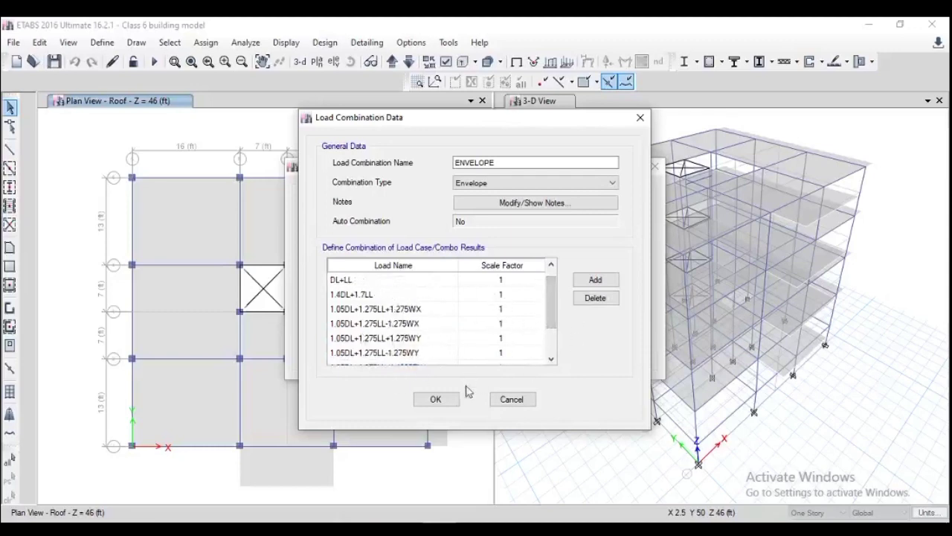
left_click(434, 400)
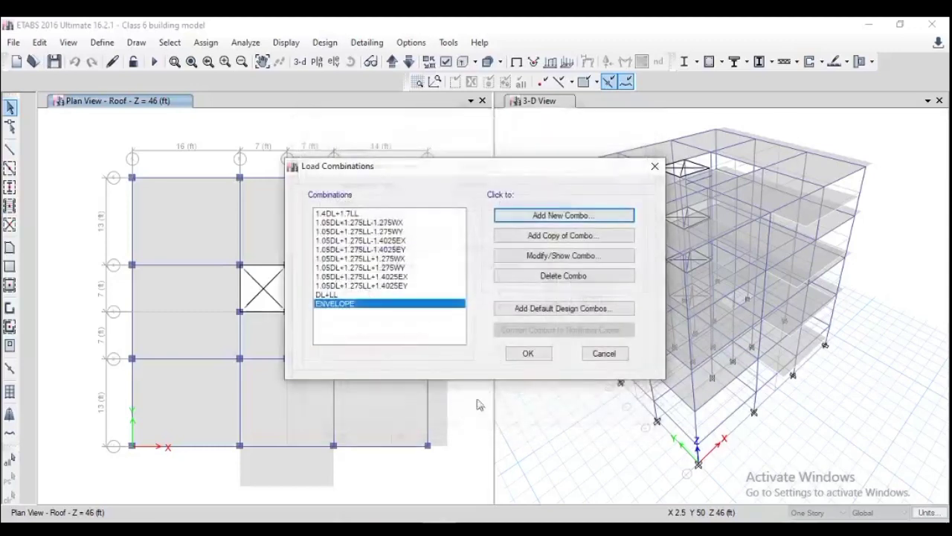
left_click(529, 354)
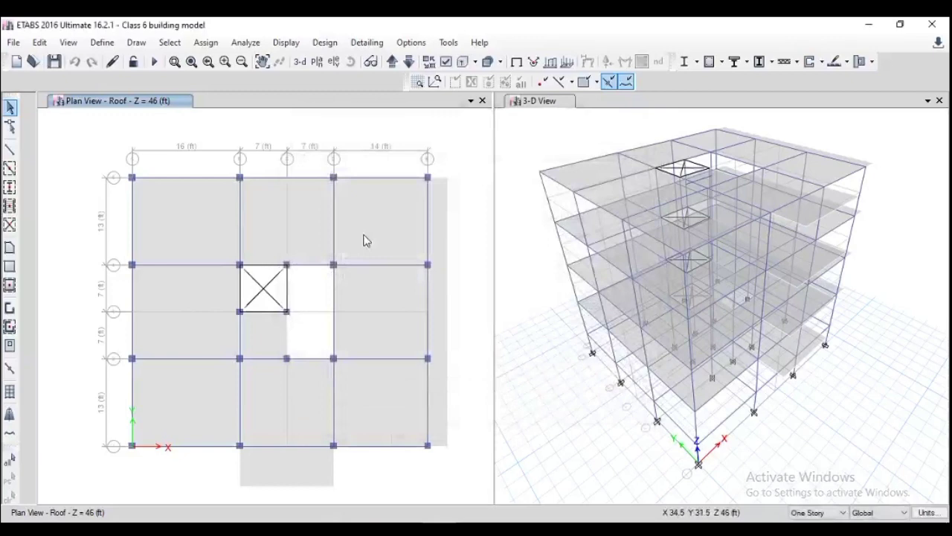
- Check the model with all joint, frame, shell and other checks plus the trim or extend frames fix enabled, and dismiss the report
left_click(227, 47)
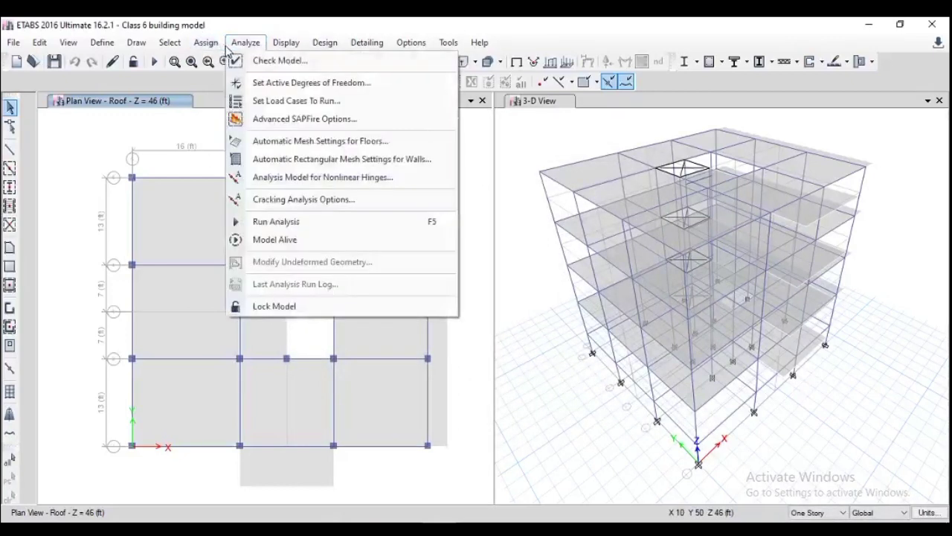
left_click(296, 64)
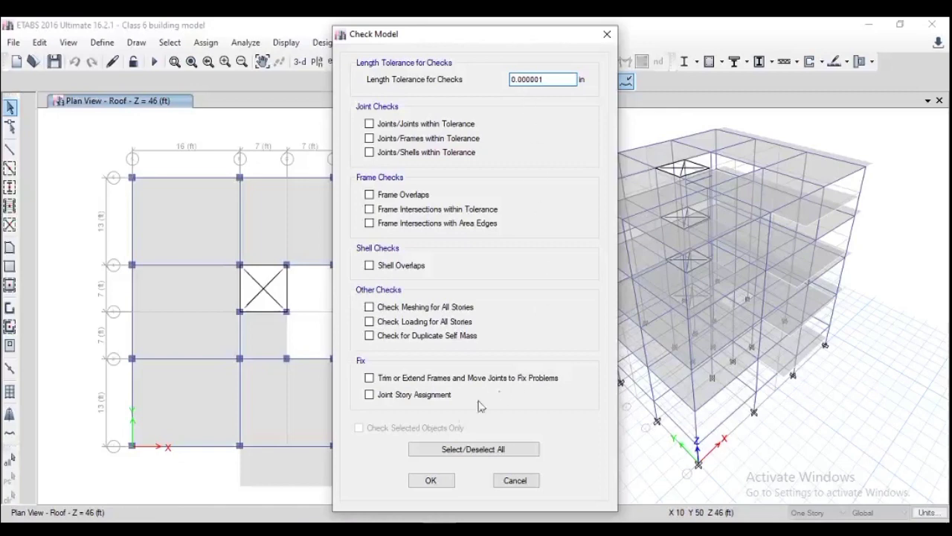
left_click(471, 451)
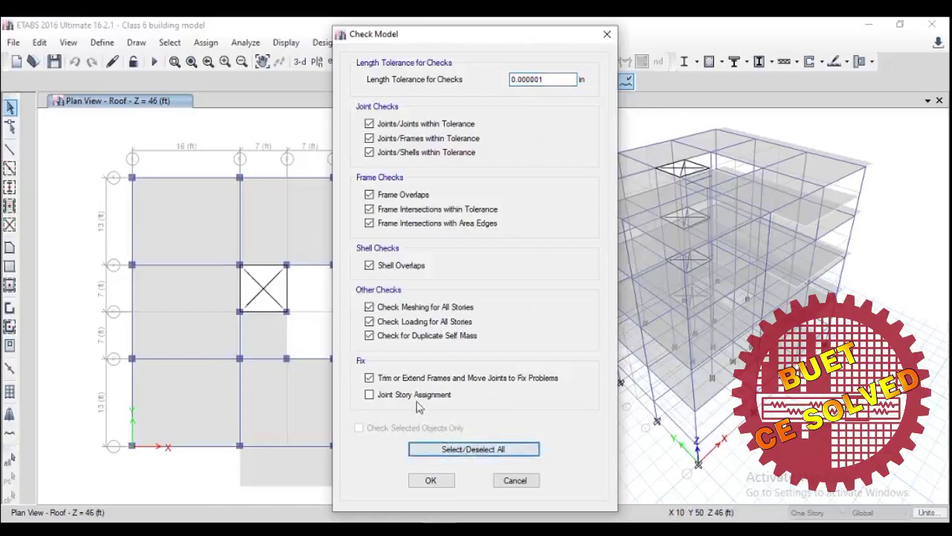
left_click(436, 480)
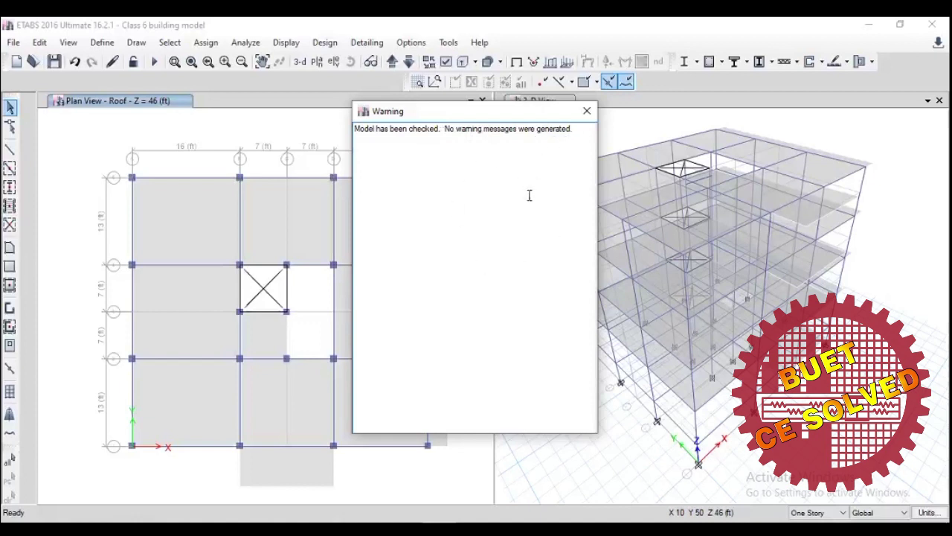
left_click(587, 112)
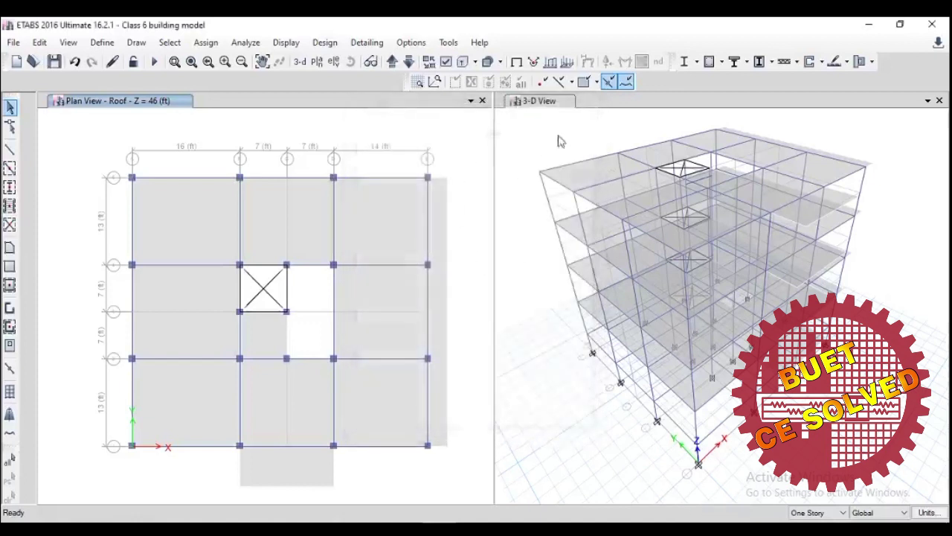
- Set the Modal load case to Do Not Run and run the analysis for the remaining load cases
left_click(246, 43)
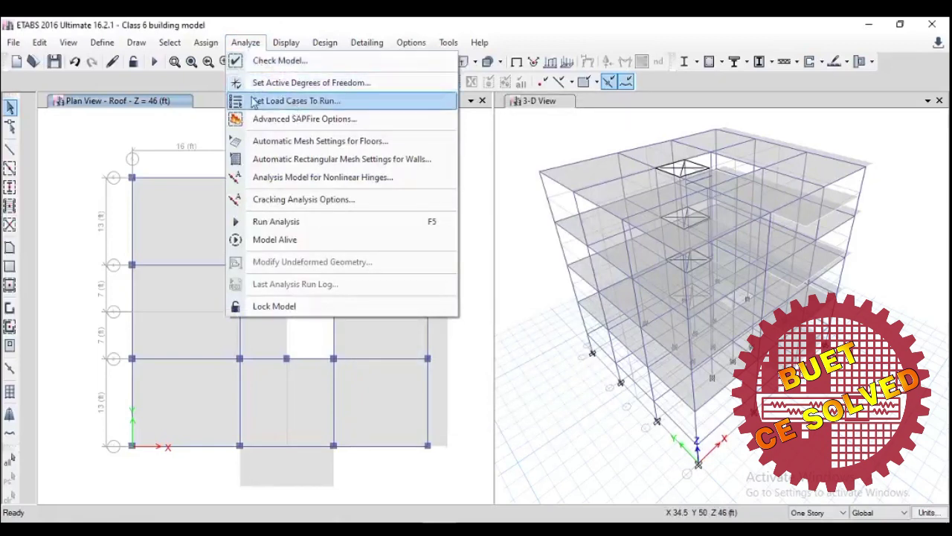
left_click(326, 107)
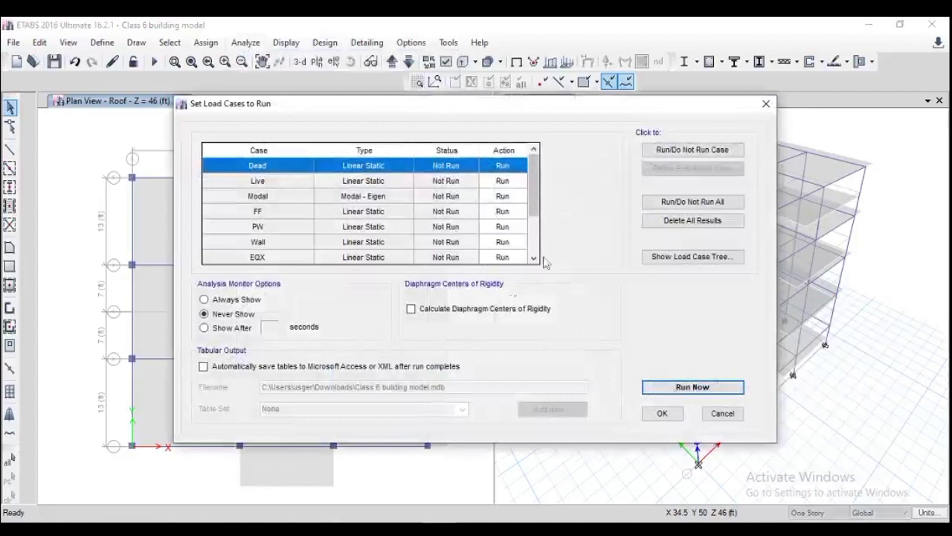
scroll(533, 212, "down", 2)
scroll(533, 211, "up", 2)
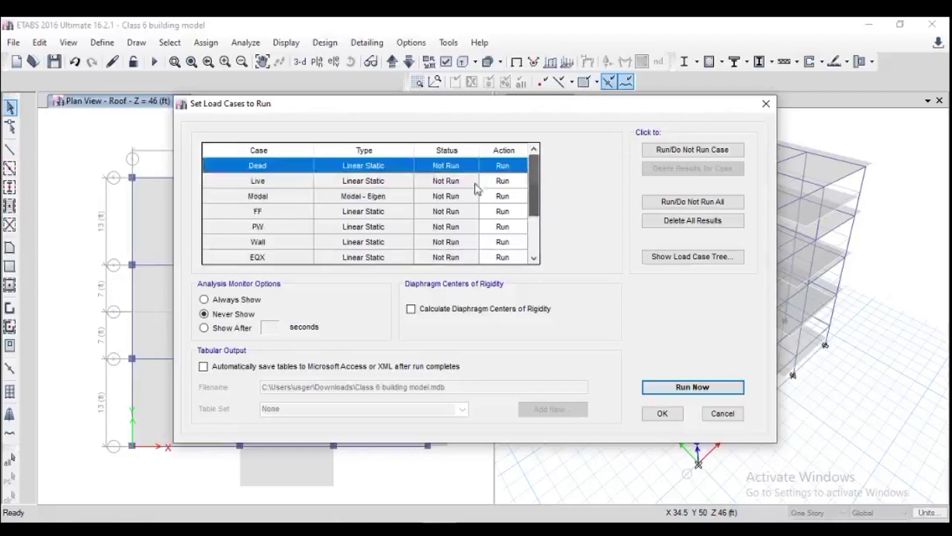
left_click(299, 197)
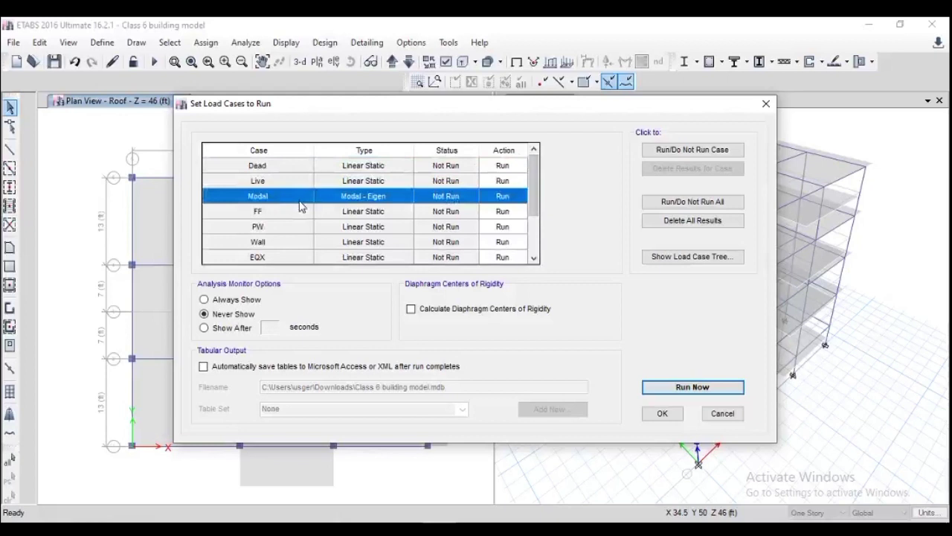
left_click(693, 151)
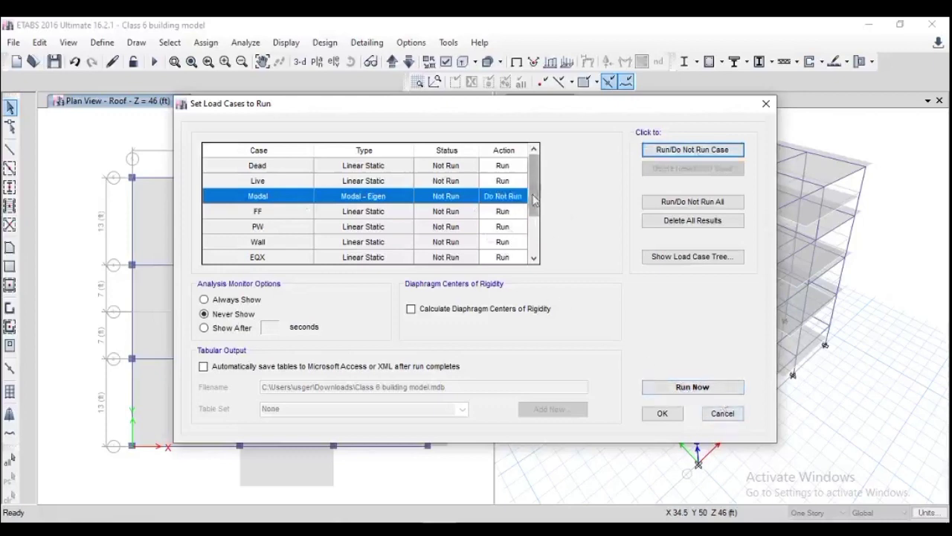
left_click(692, 387)
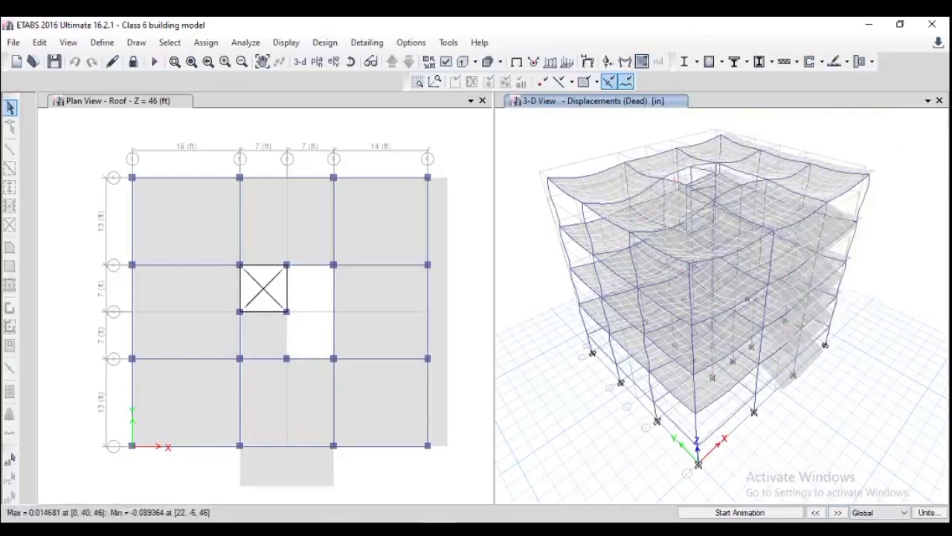
- Step through the deformed shapes of the load cases in the 3-D view, from Dead through WY and back to Dead
left_click(837, 512)
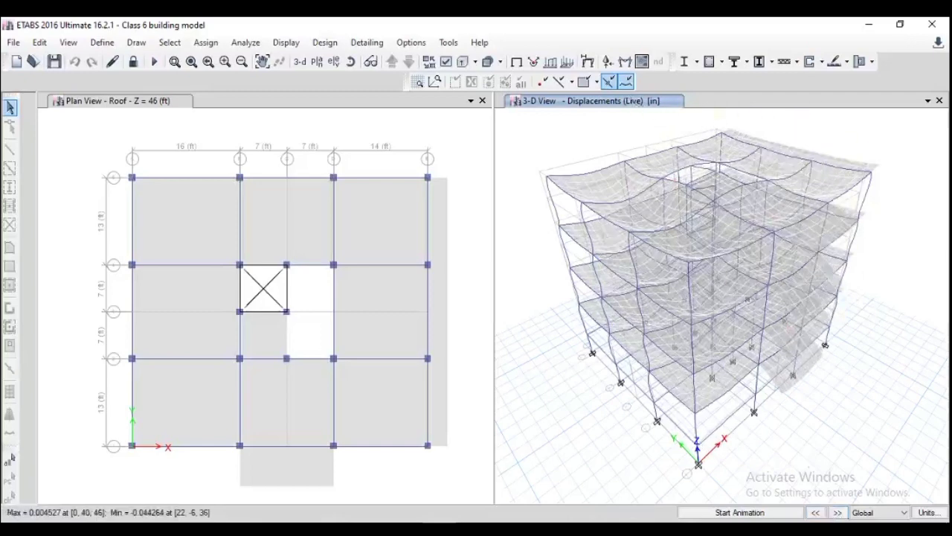
left_click(835, 514)
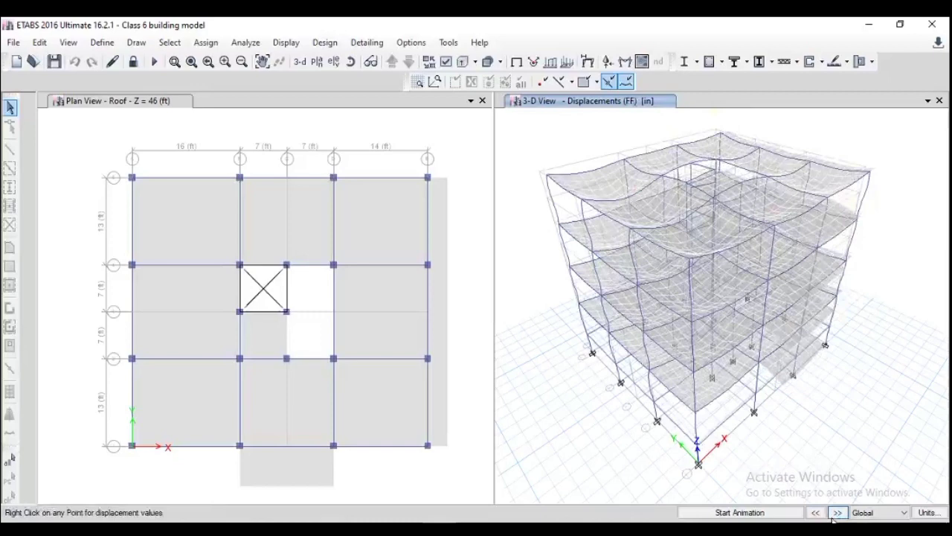
left_click(834, 516)
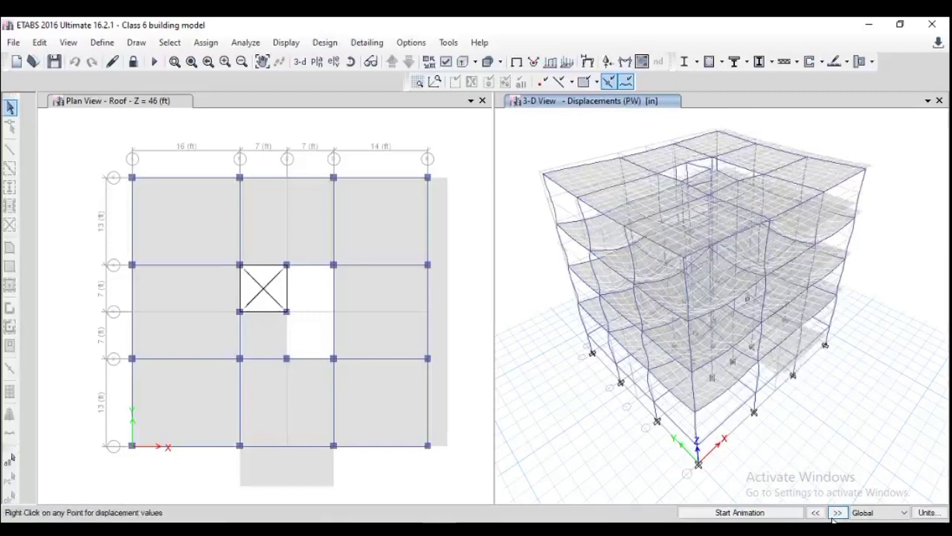
left_click(837, 513)
left_click(836, 513)
left_click(836, 513)
left_click(836, 513)
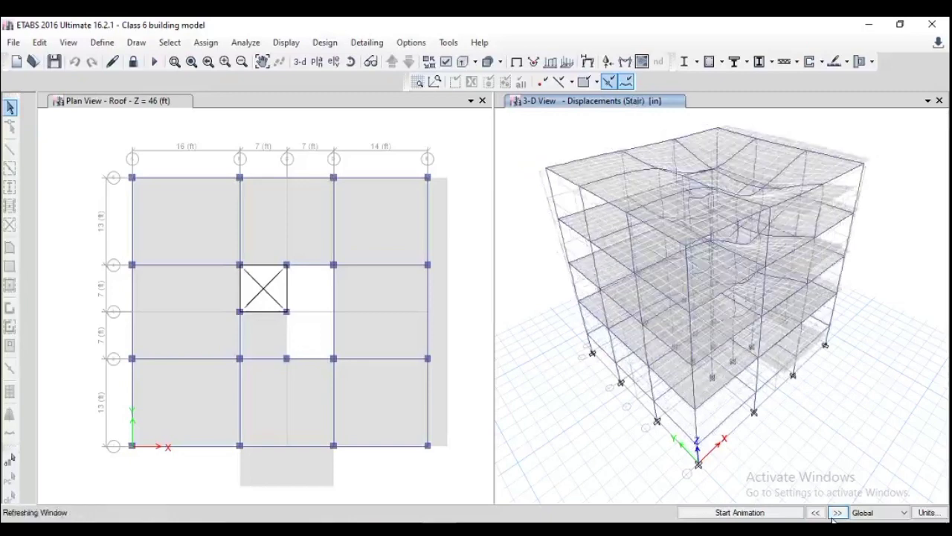
left_click(836, 513)
left_click(836, 513)
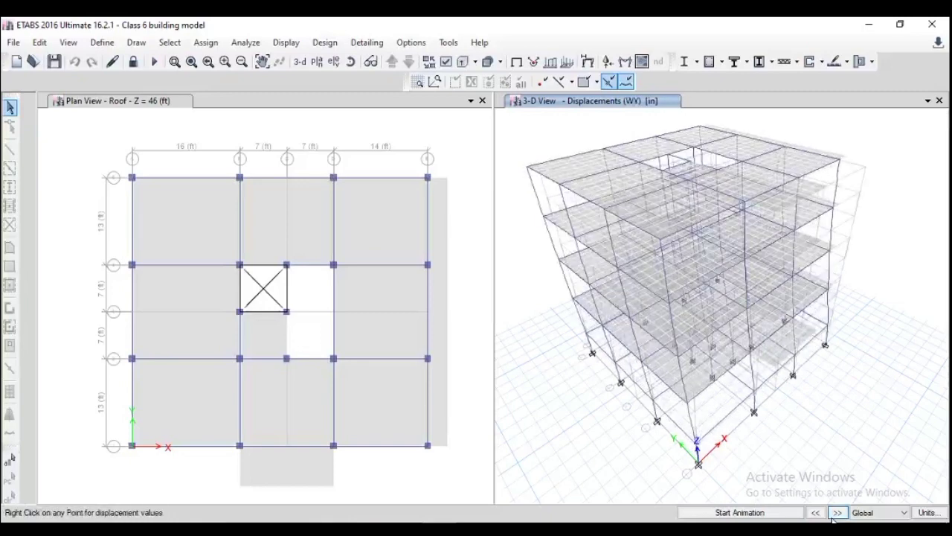
left_click(836, 513)
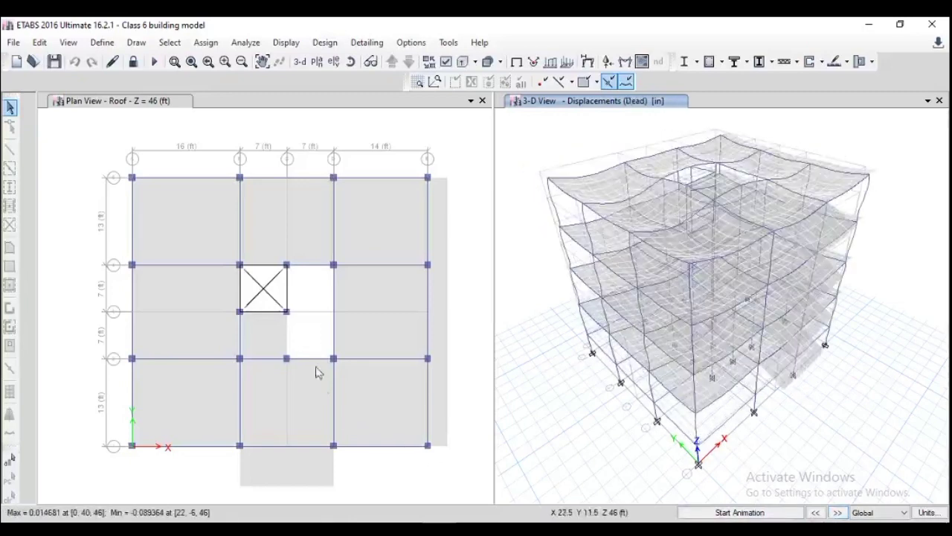